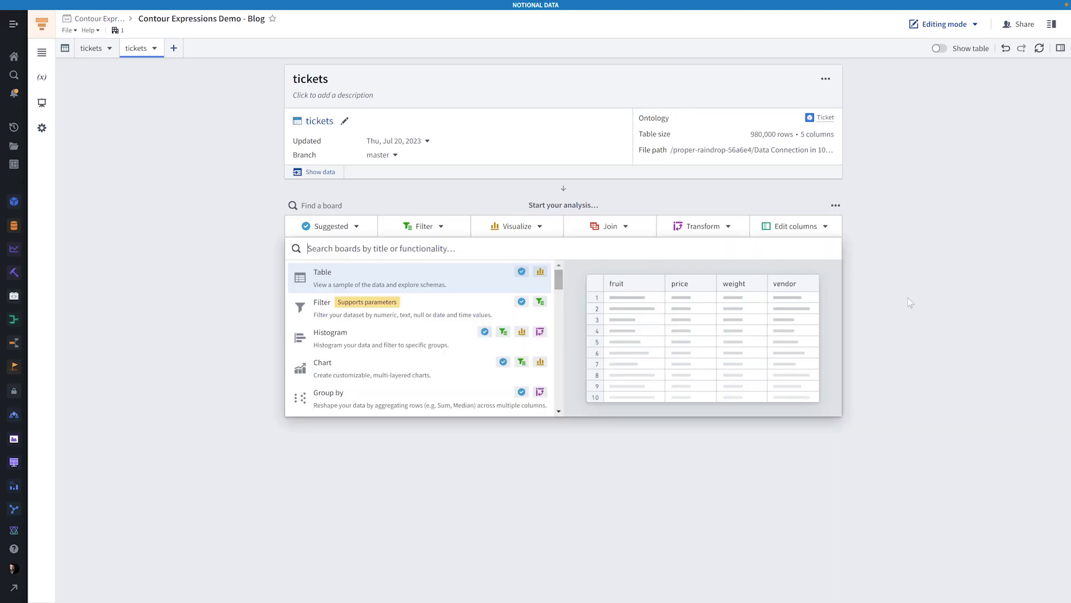
type("express")
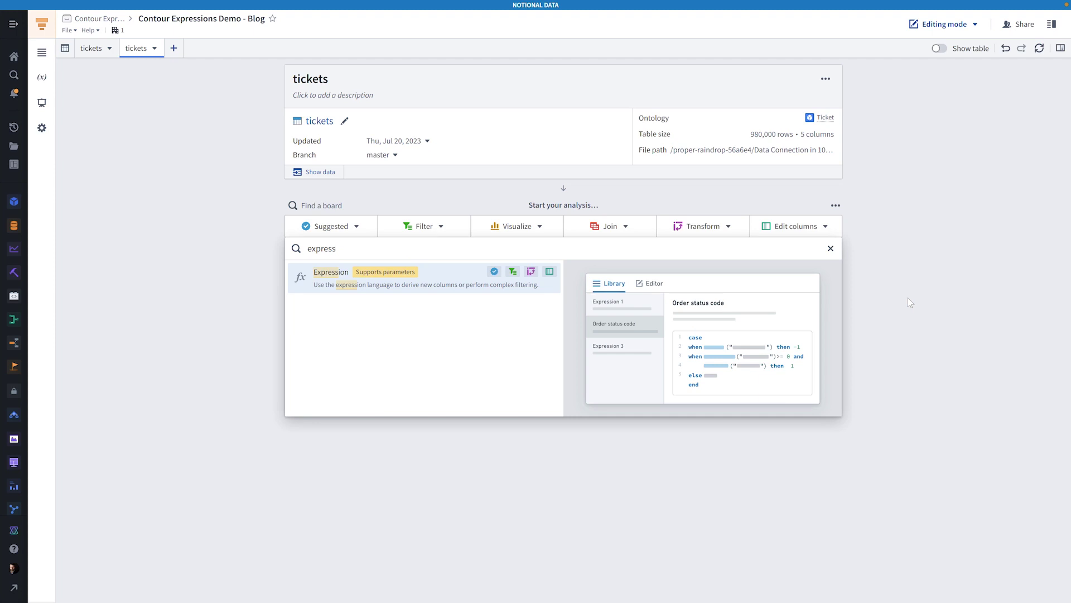
Add an Expression board to the tickets path and apply its placeholder expression
key("Return")
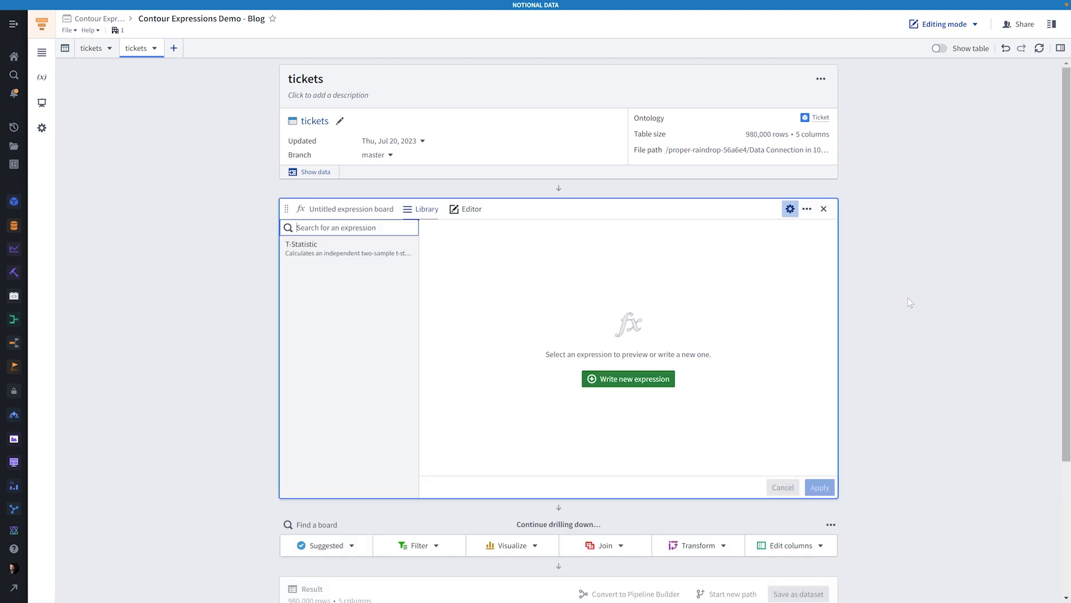
left_click(639, 379)
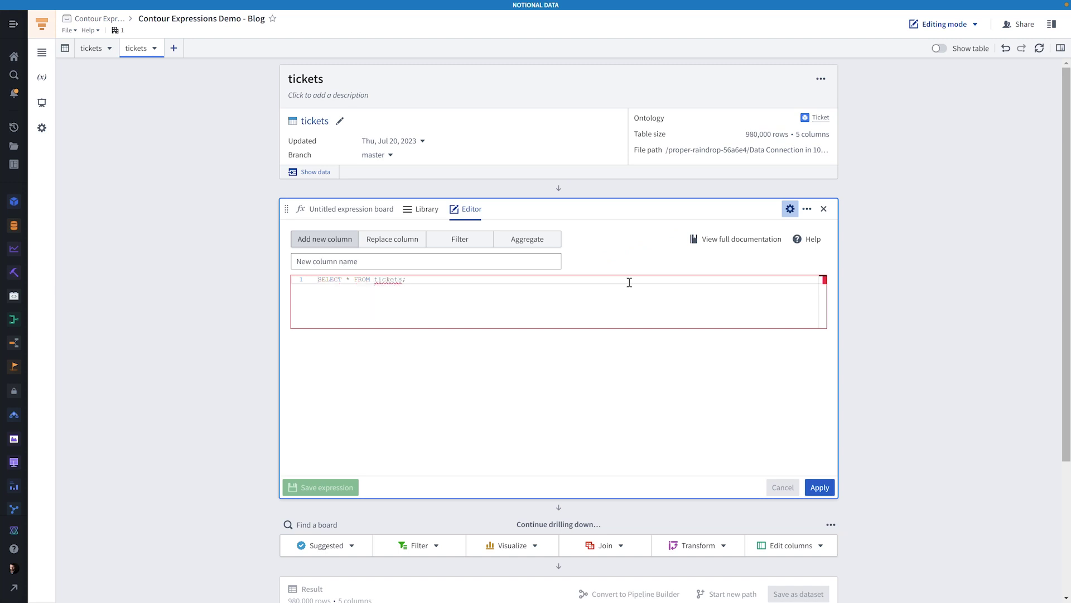
left_click(819, 487)
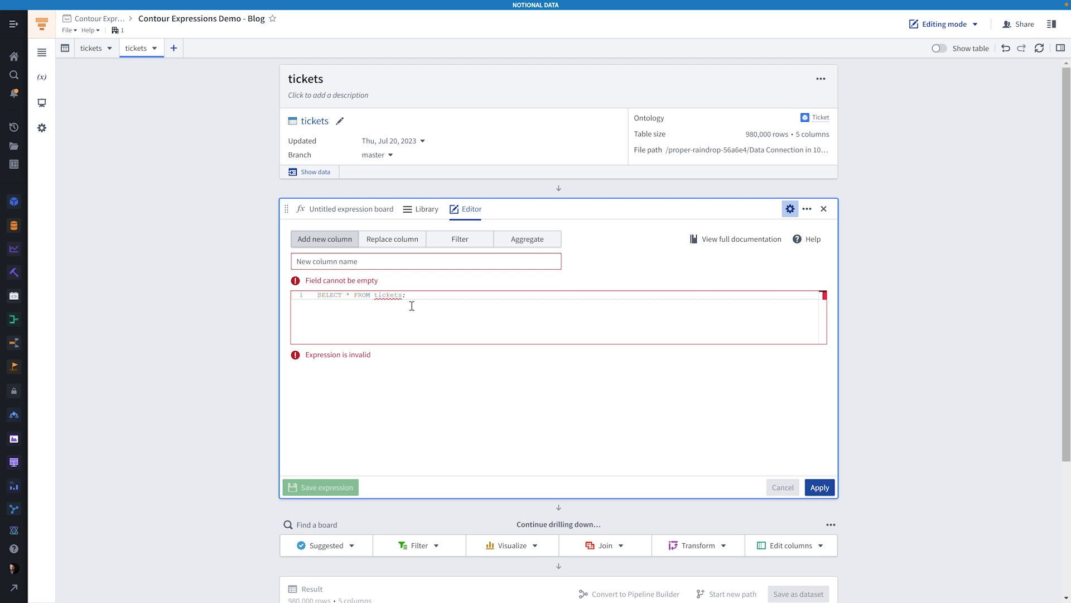
Delete the SELECT * FROM tickets; placeholder line and show the expression syntax help
triple_click(441, 304)
key("BackSpace")
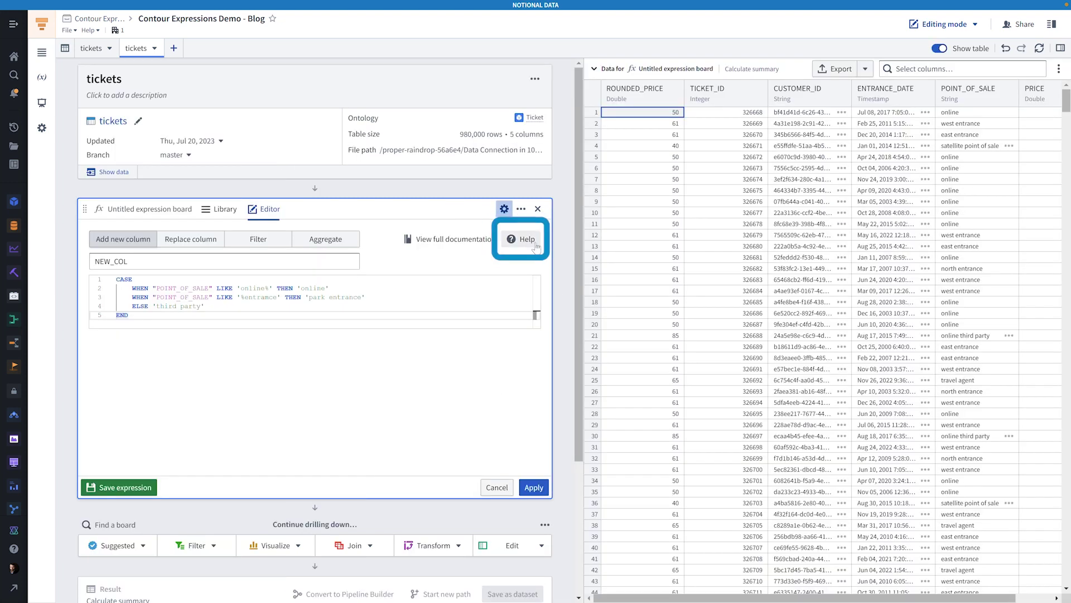
left_click(533, 244)
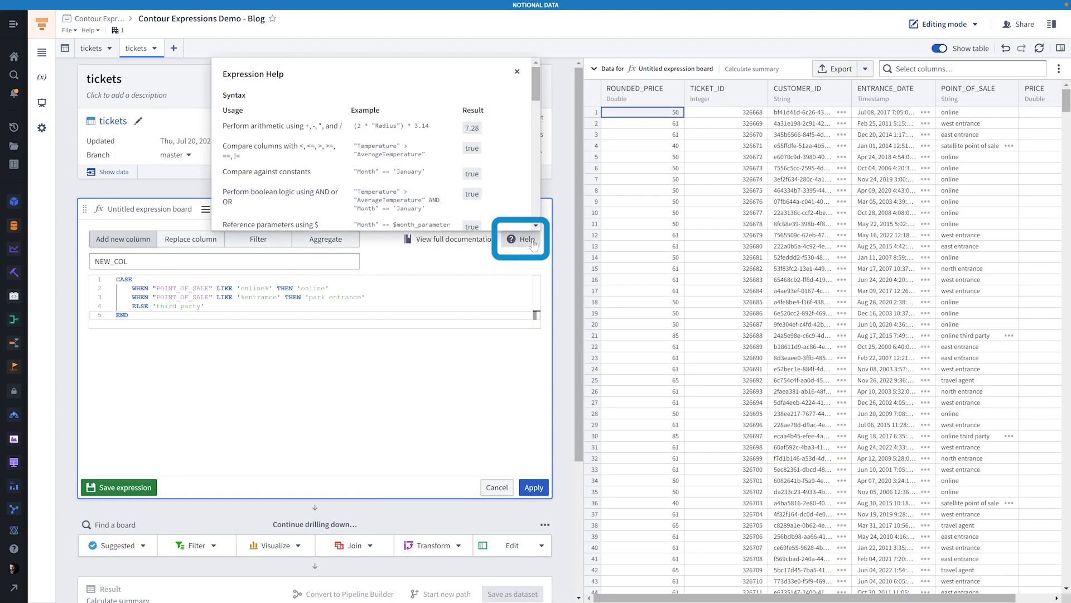
scroll(527, 231, "down", 1)
scroll(519, 213, "down", 2)
scroll(514, 204, "down", 1)
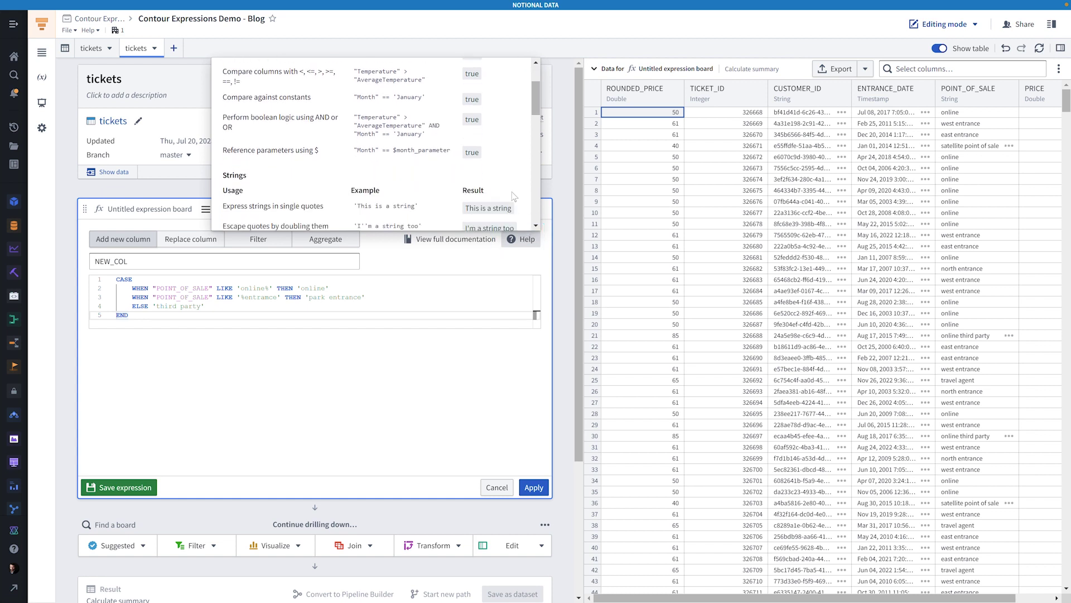
scroll(512, 198, "down", 1)
scroll(513, 196, "down", 1)
scroll(515, 198, "down", 2)
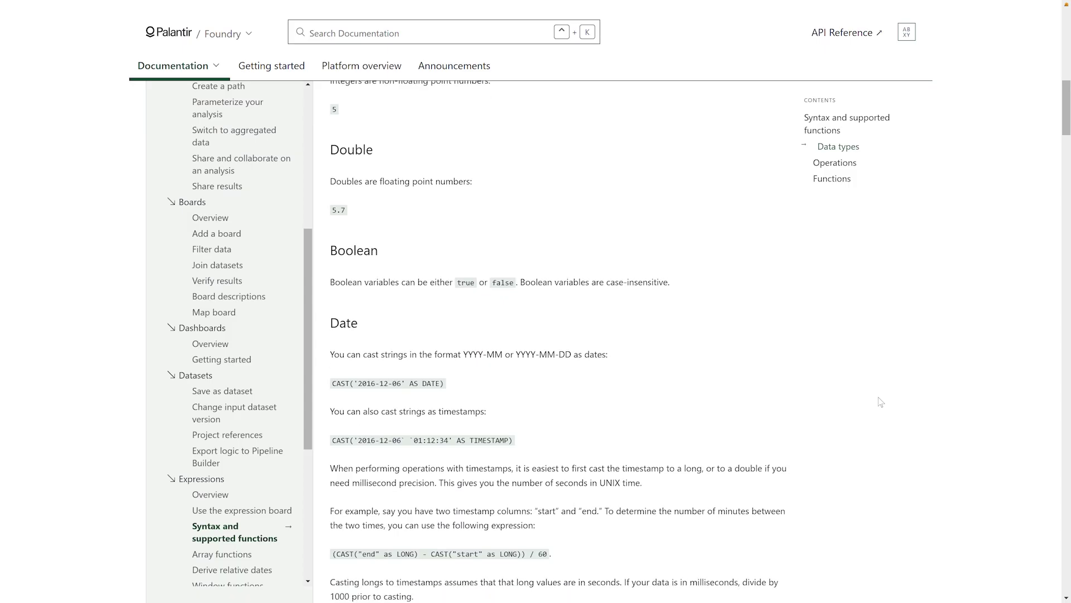
scroll(879, 400, "down", 1)
scroll(879, 400, "down", 4)
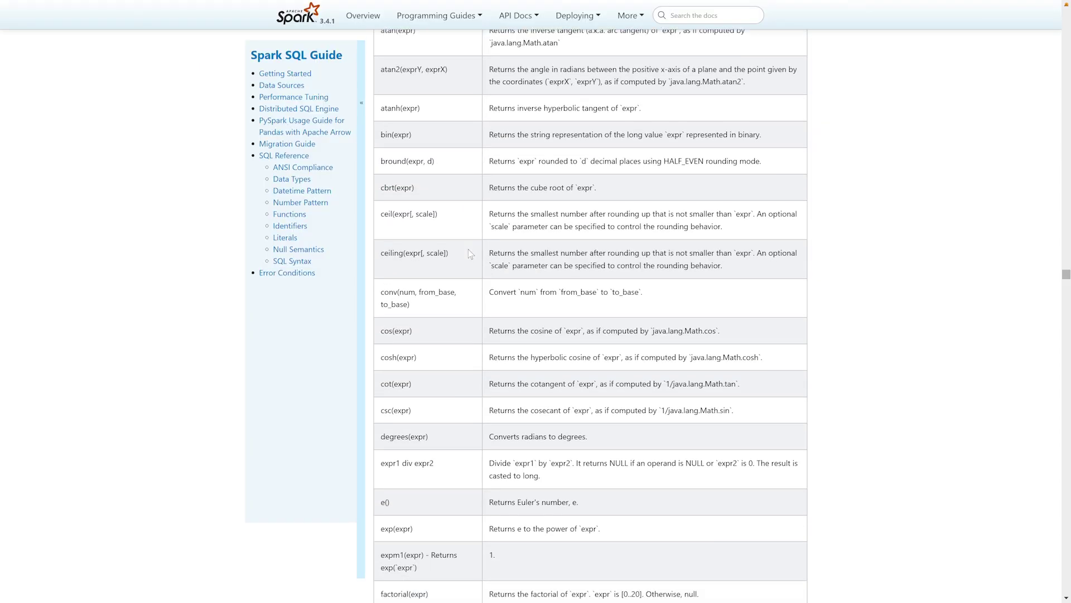
scroll(469, 251, "down", 1)
scroll(469, 251, "down", 2)
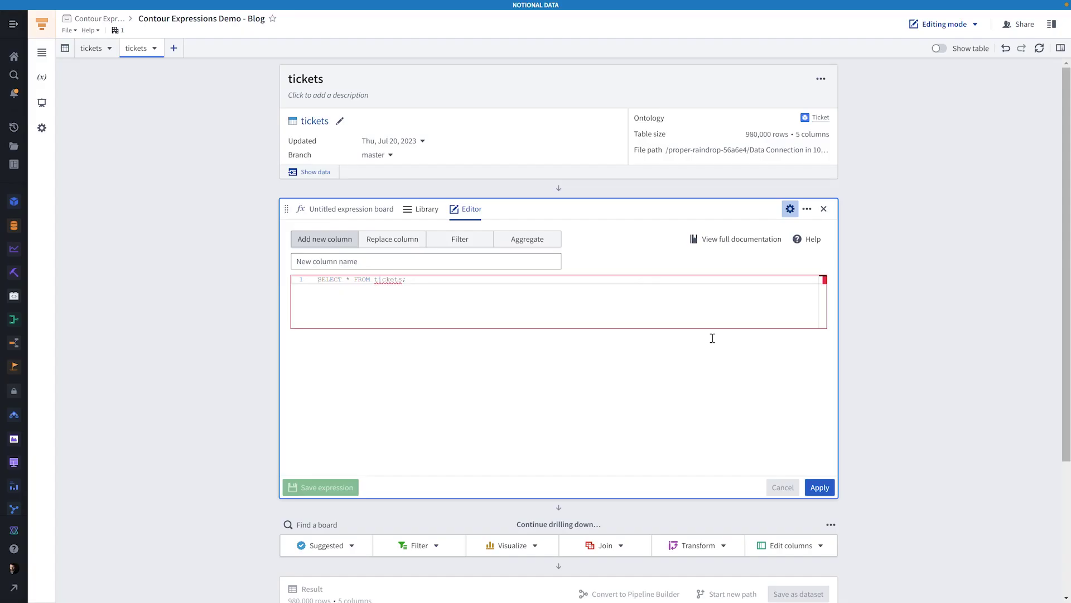
left_click(820, 489)
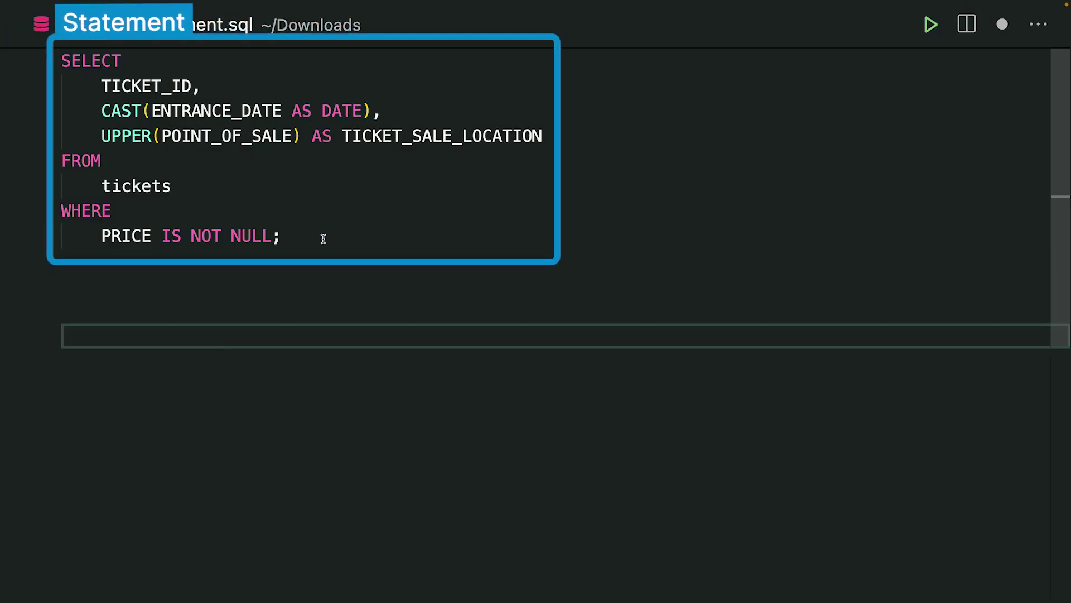
left_click_drag(321, 235, 43, 45)
left_click(174, 346)
double_click(146, 92)
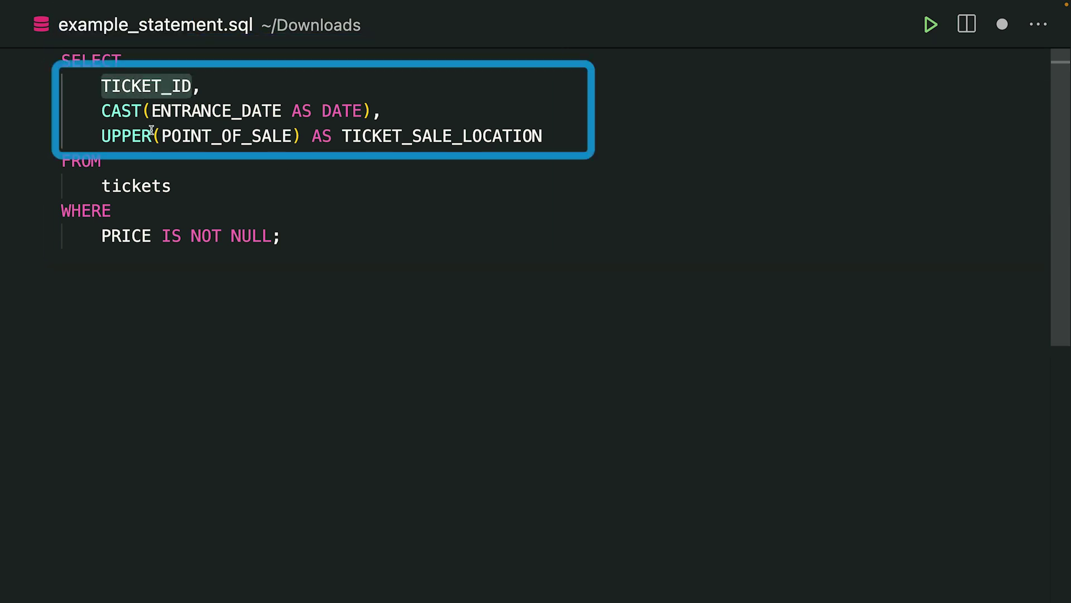
left_click_drag(99, 110, 394, 111)
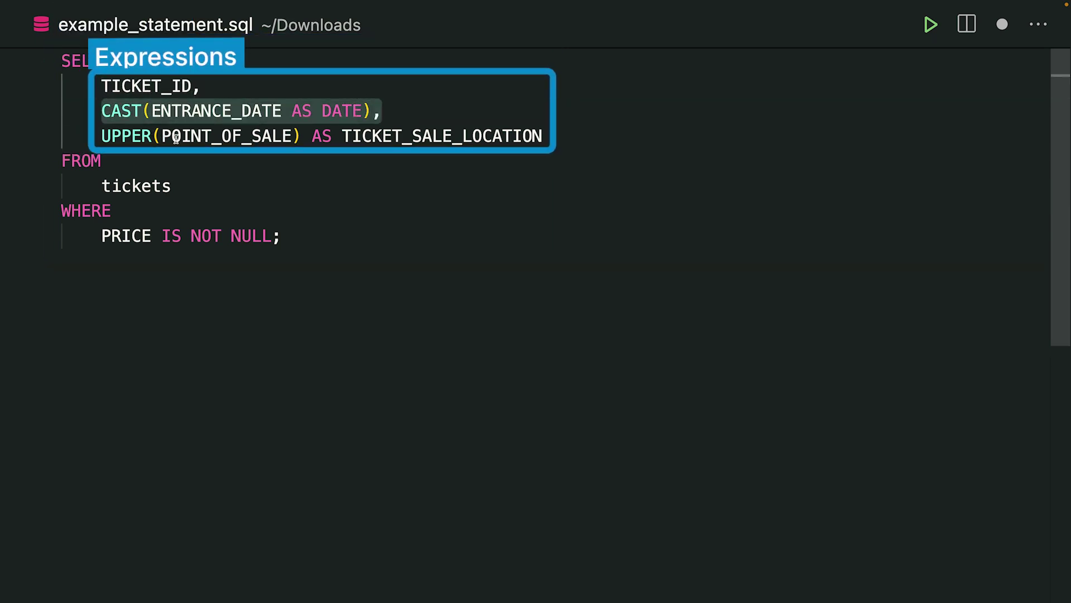
left_click(112, 136)
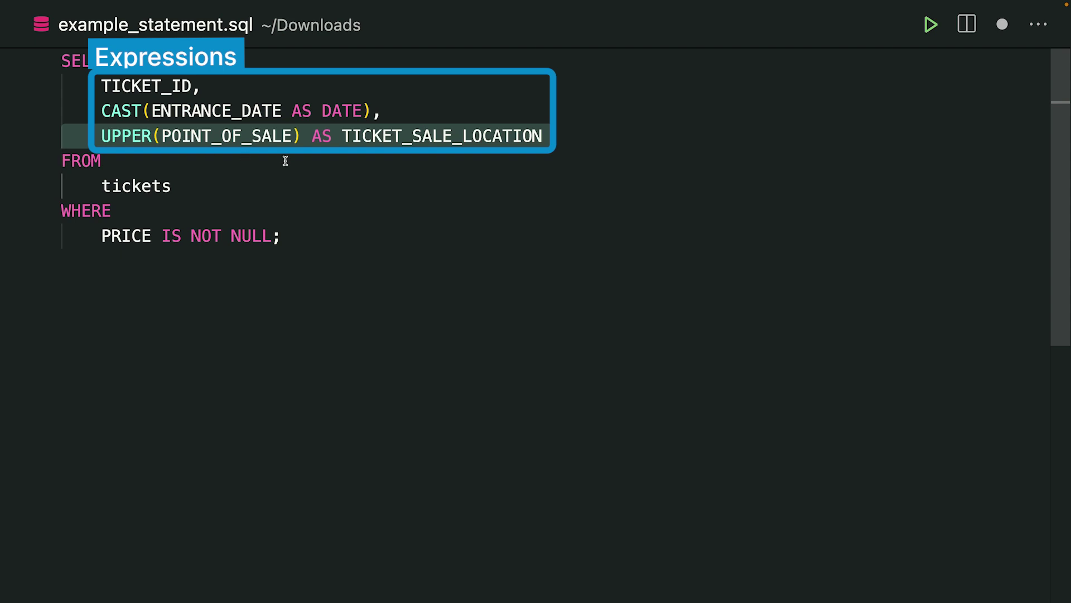
left_click(304, 343)
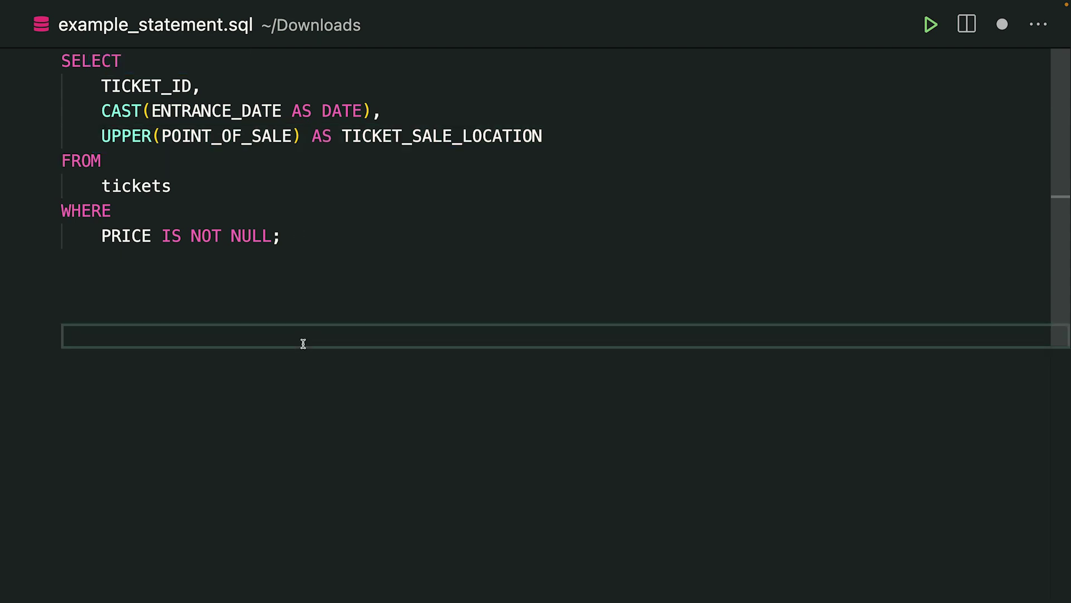
left_click(141, 543)
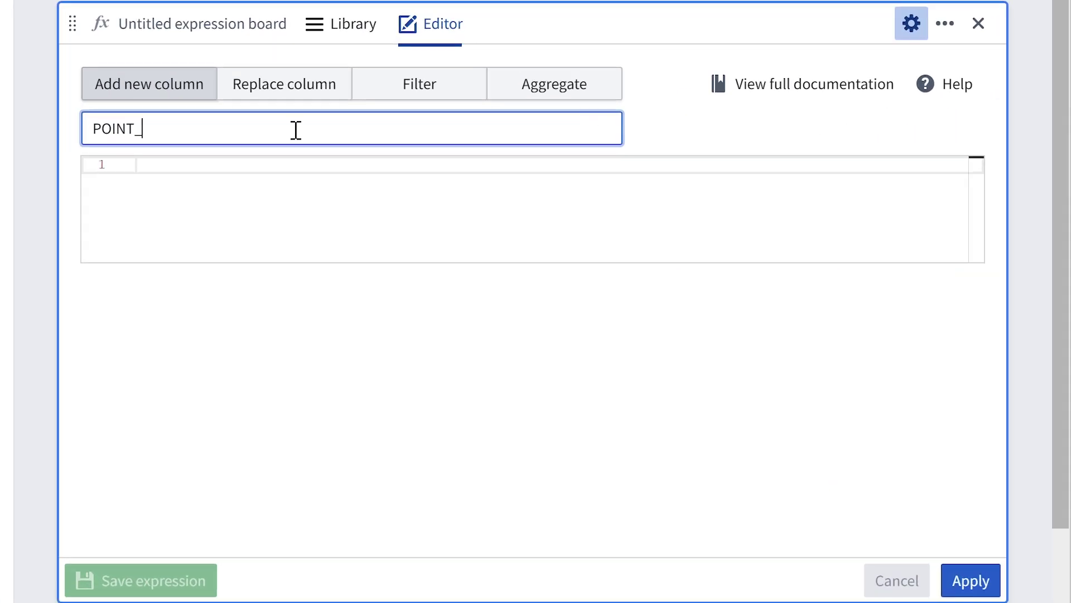
type("OF_SALE_")
type("UPPER")
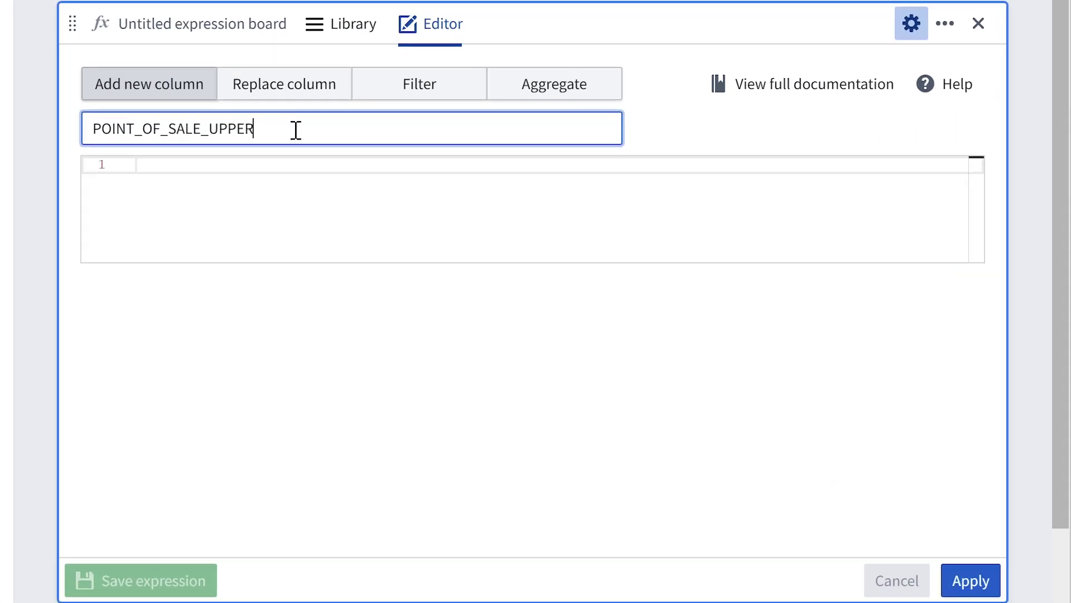
Add a POINT_OF_SALE_UPPER column computed as upper("POINT_OF_SALE")
key("Tab")
type("upp")
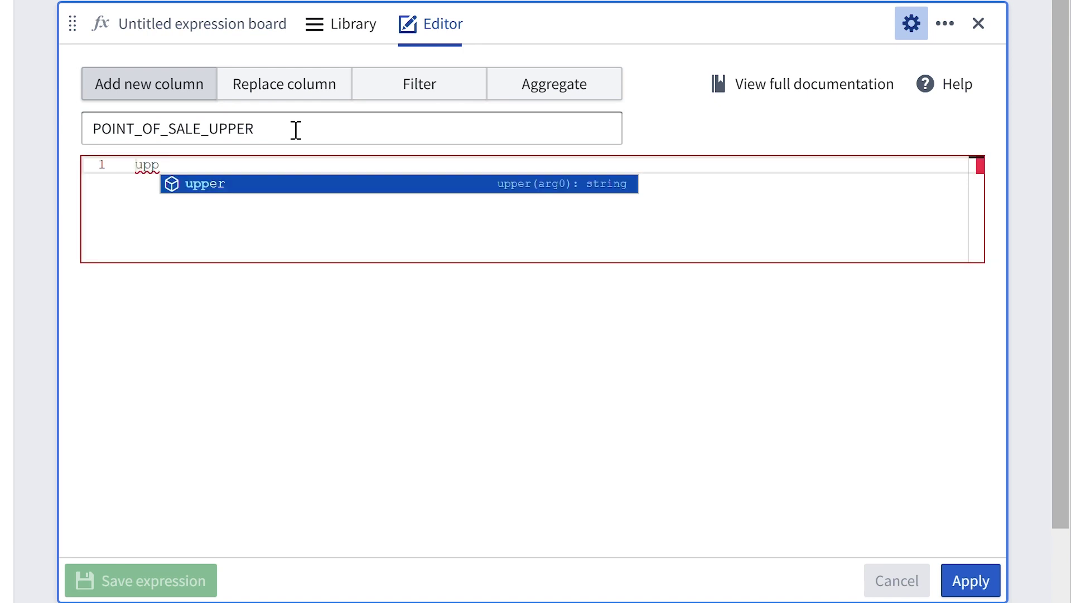
key("Return")
key("Return")
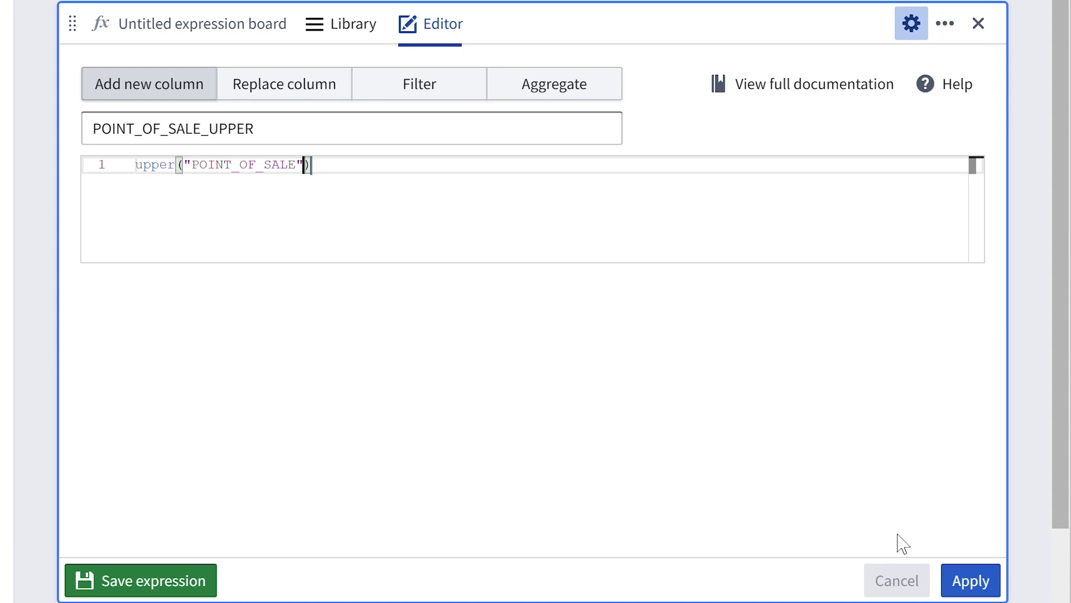
left_click(971, 580)
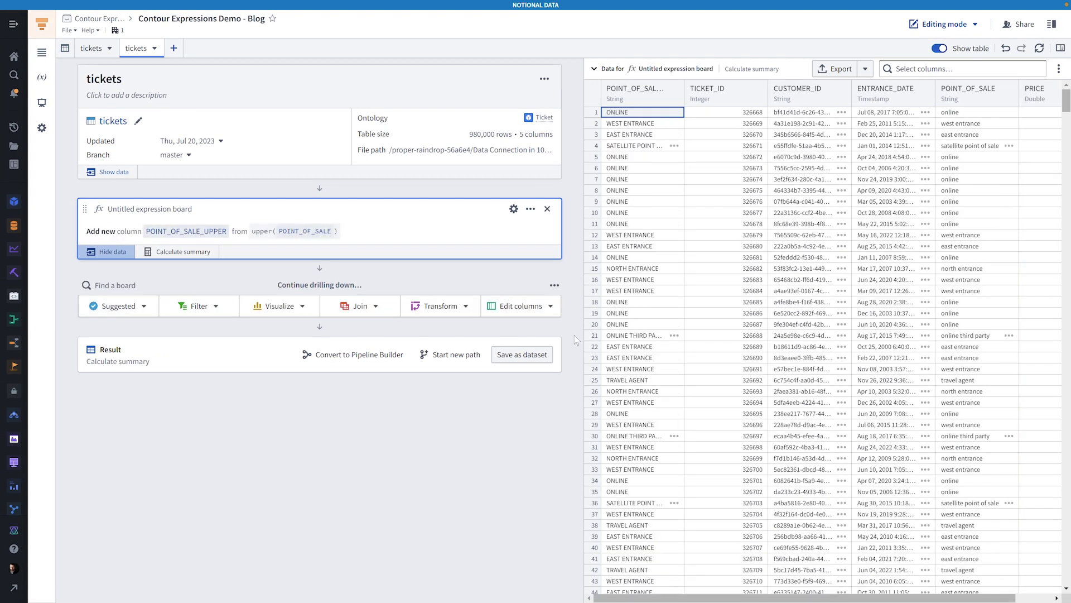
Make the uppercase expression replace the existing POINT_OF_SALE column instead
left_click(210, 230)
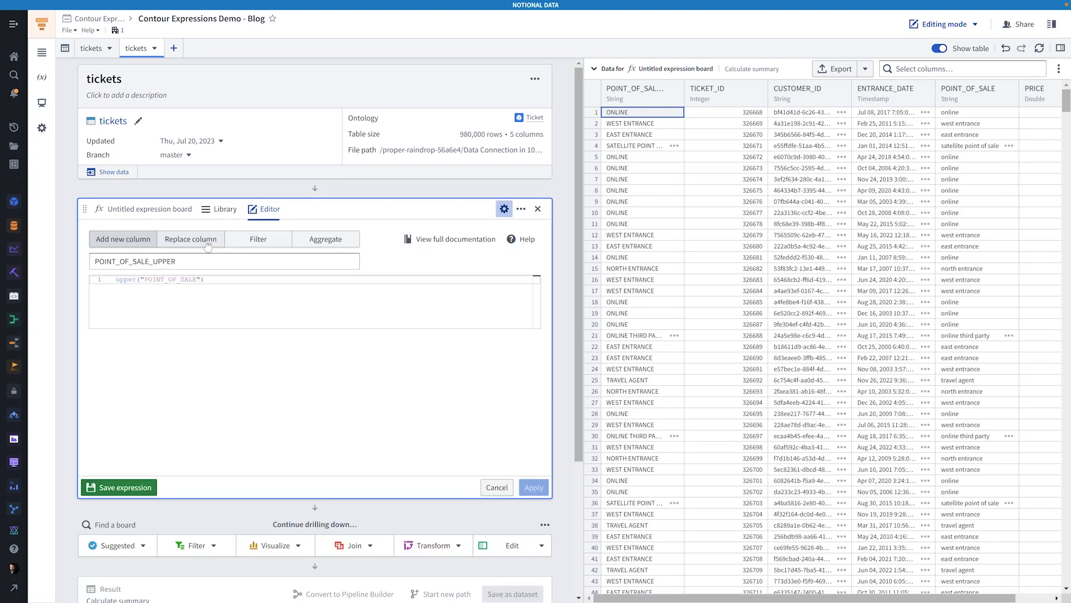
left_click(206, 262)
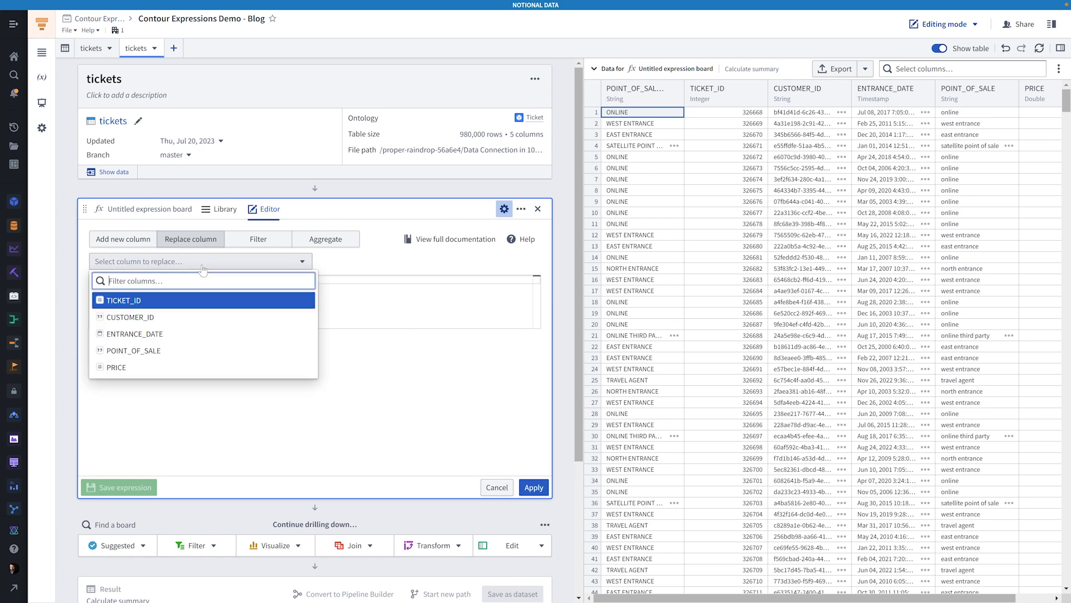
left_click(162, 350)
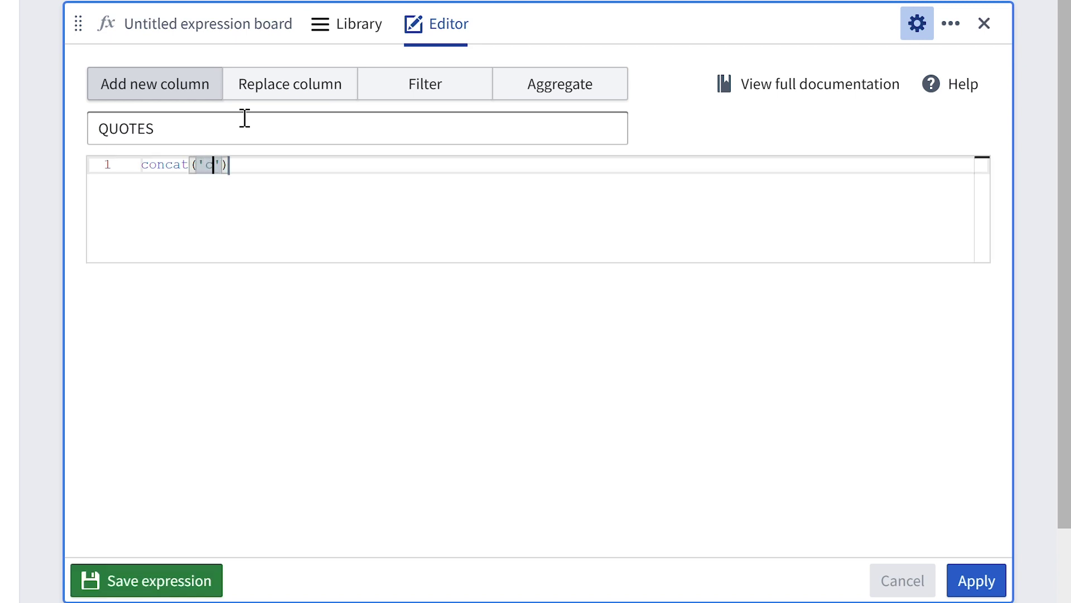
type("customer id: ', cu")
key("Return")
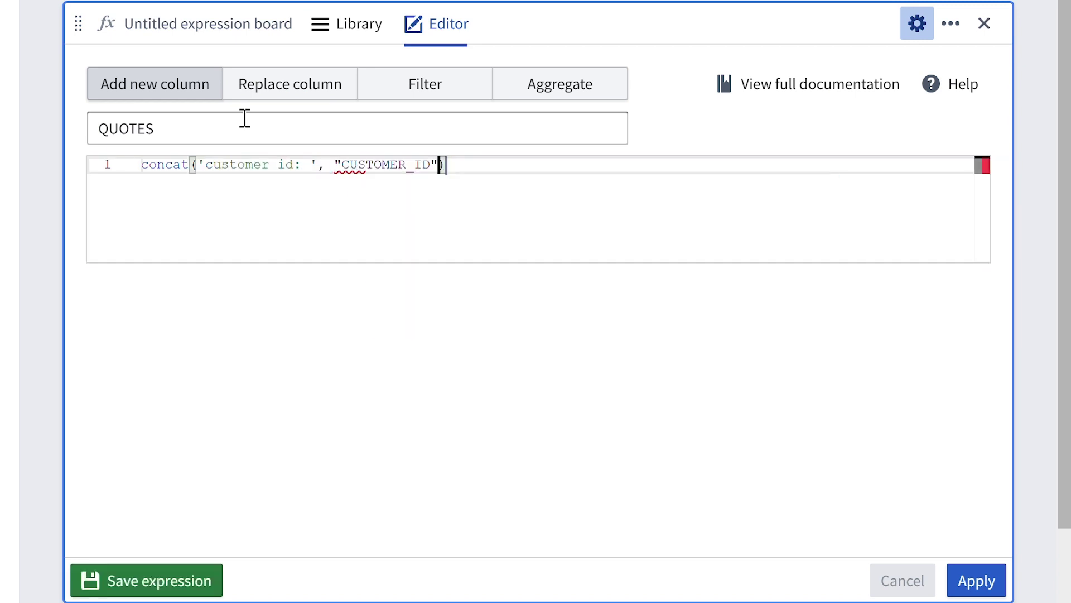
Apply QUOTES as concat('customer id: ', "CUSTOMER_ID"), then test a double-quoted version
left_click(977, 581)
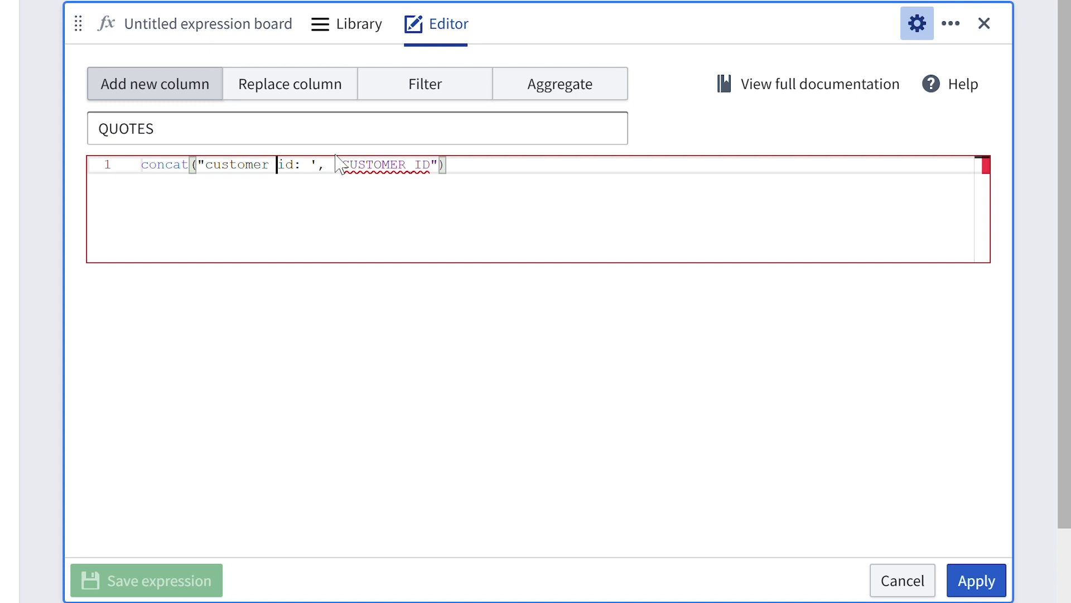
type("\"")
left_click(317, 164)
key("BackSpace")
type("\"customer id: \", \"CUSTOMER_ID\")")
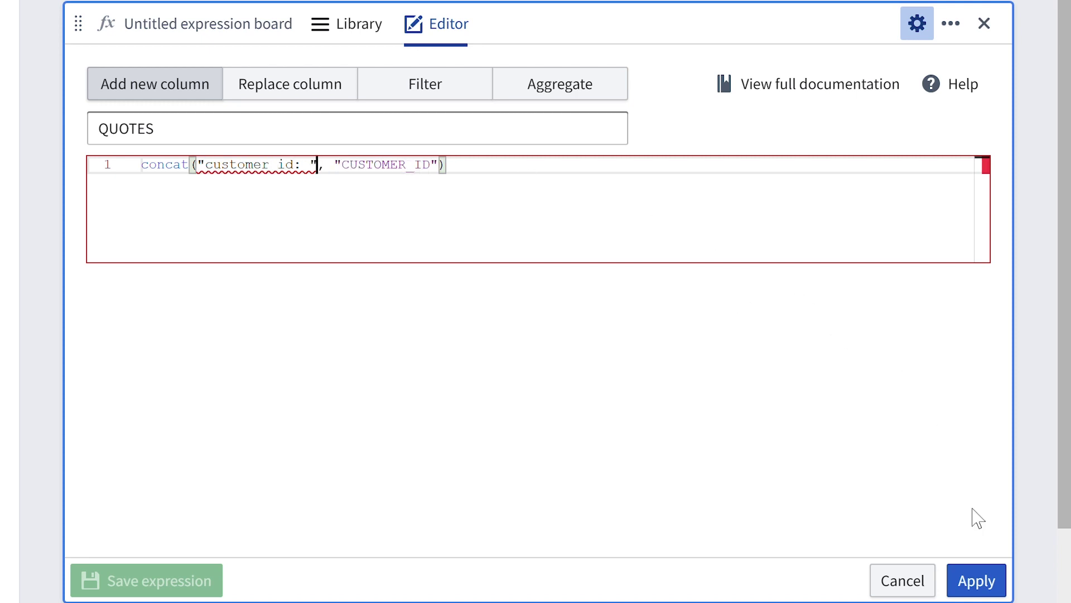
left_click(975, 580)
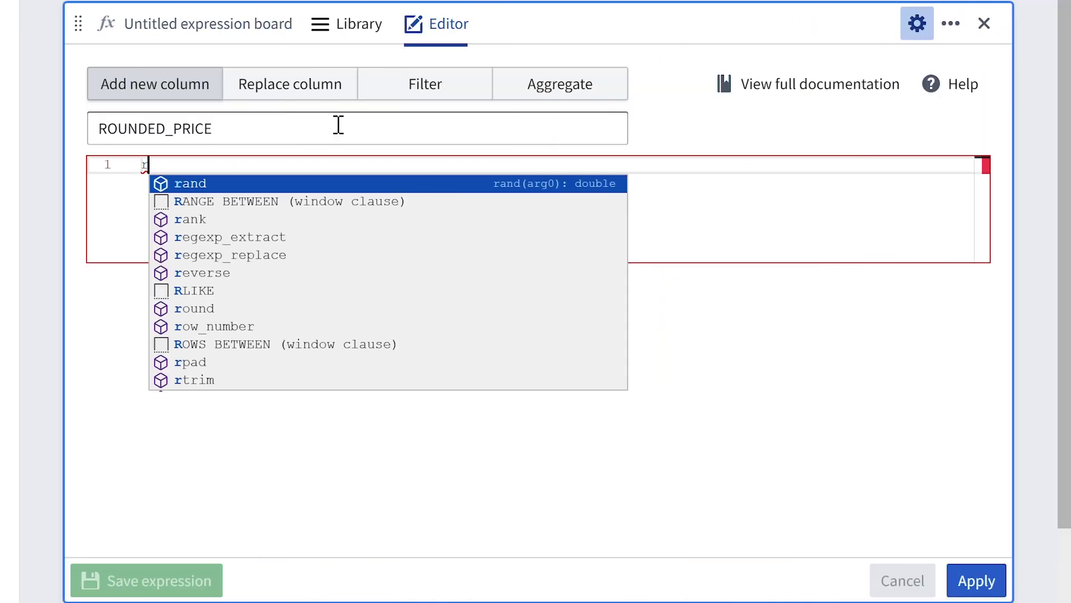
Write ROUNDED_PRICE as round("PRICE", 0) and reformat the SQL across lines
key("Return")
type("pr, arg1")
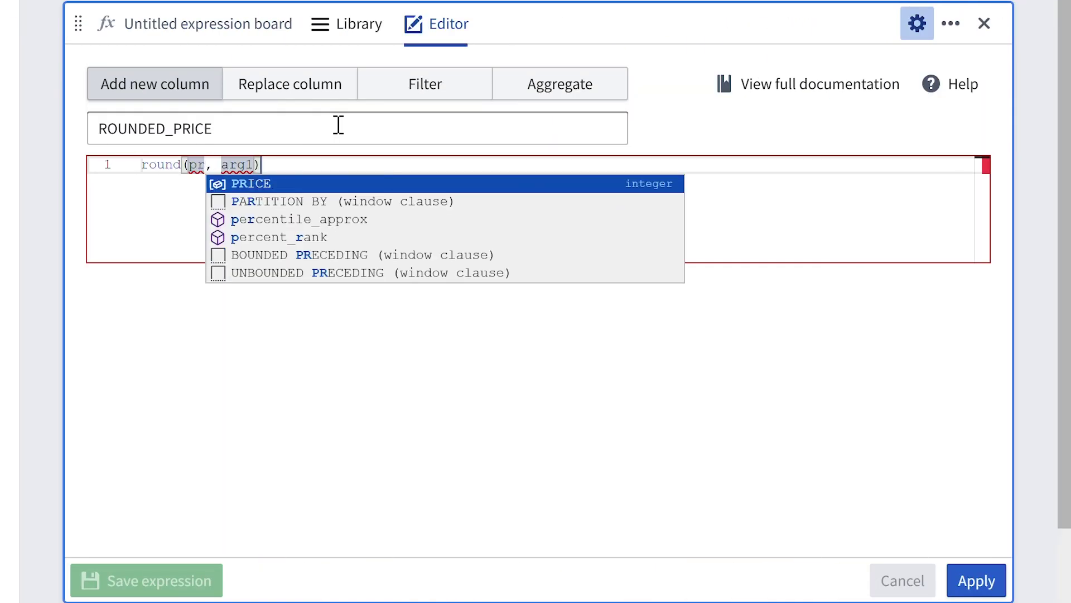
key("Return")
key("Tab")
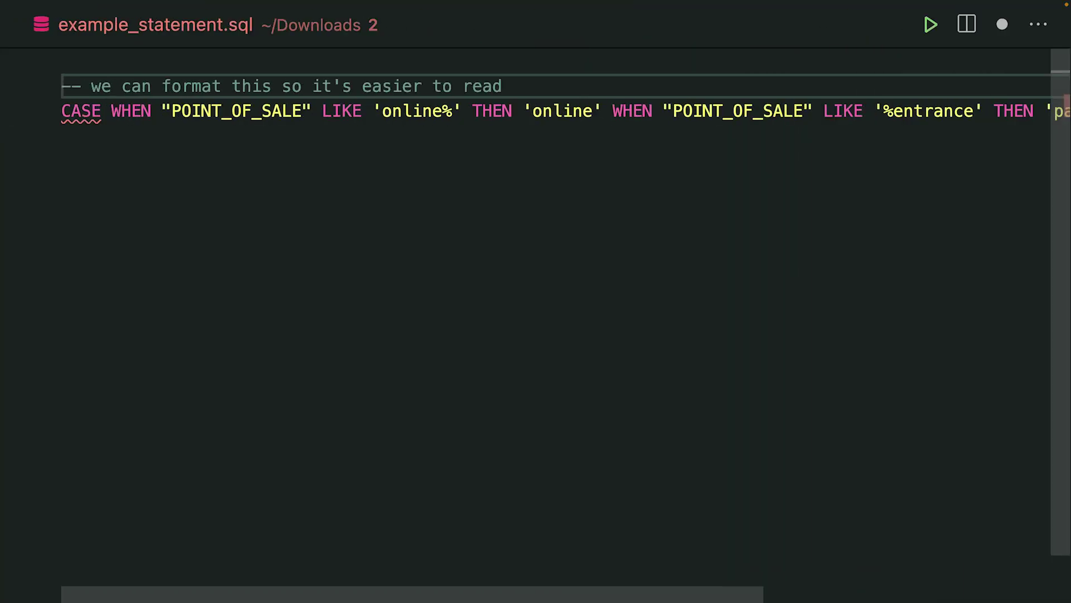
key("ctrl+shift+p")
key("Return")
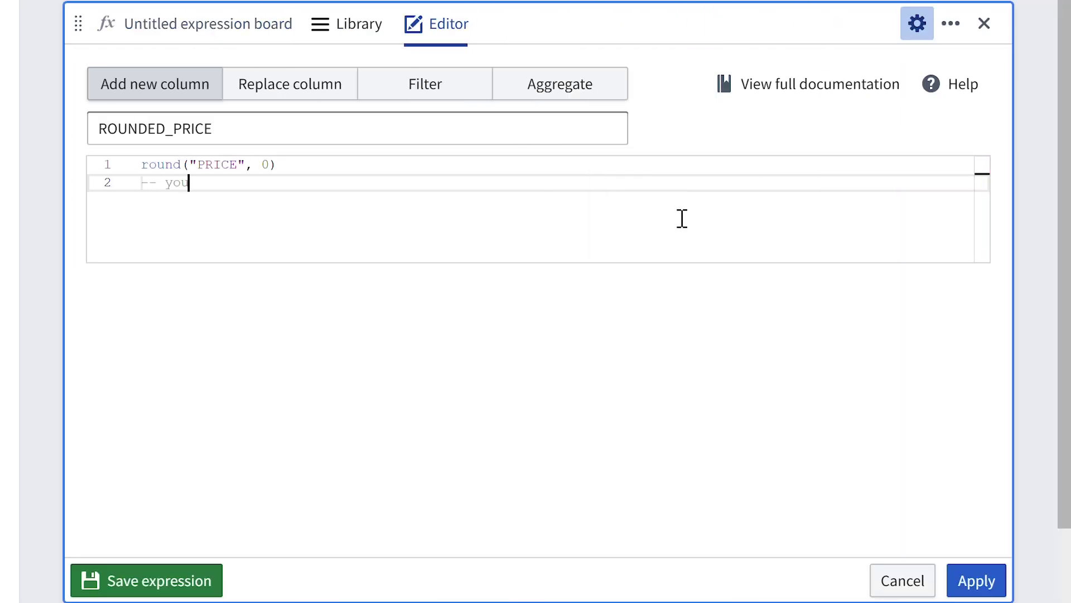
type("can add commen")
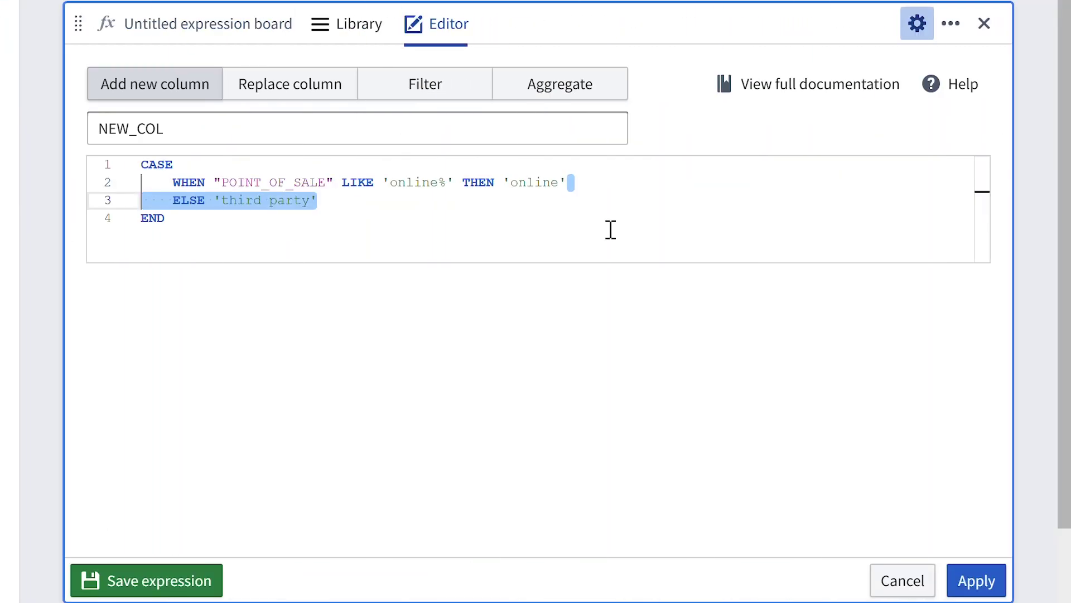
Duplicate the WHEN line and set the first branch to match LIKE 'online%'
key("Left")
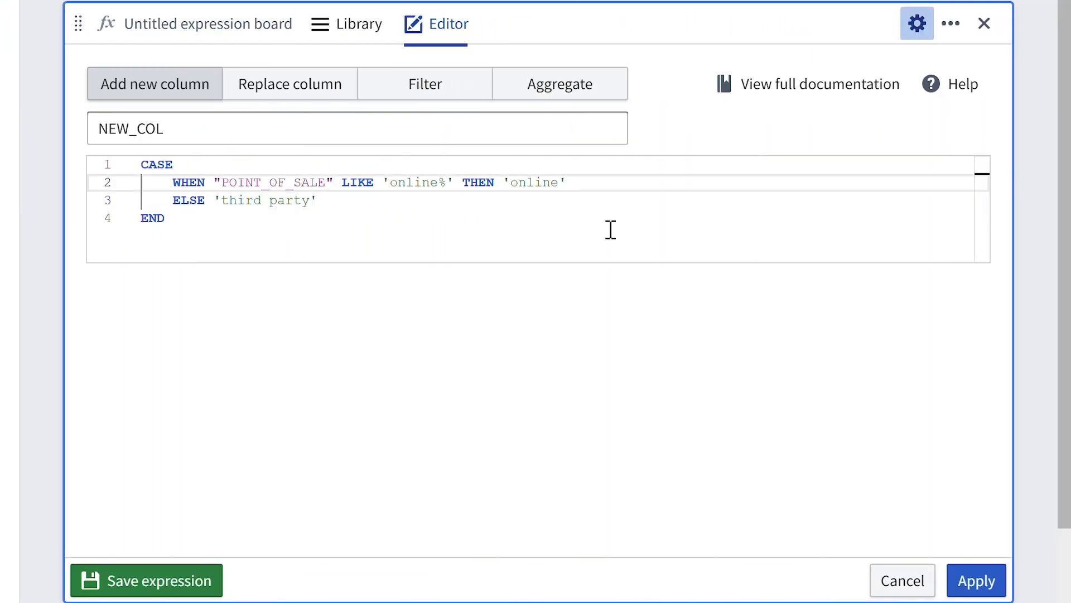
key("shift+alt+Down")
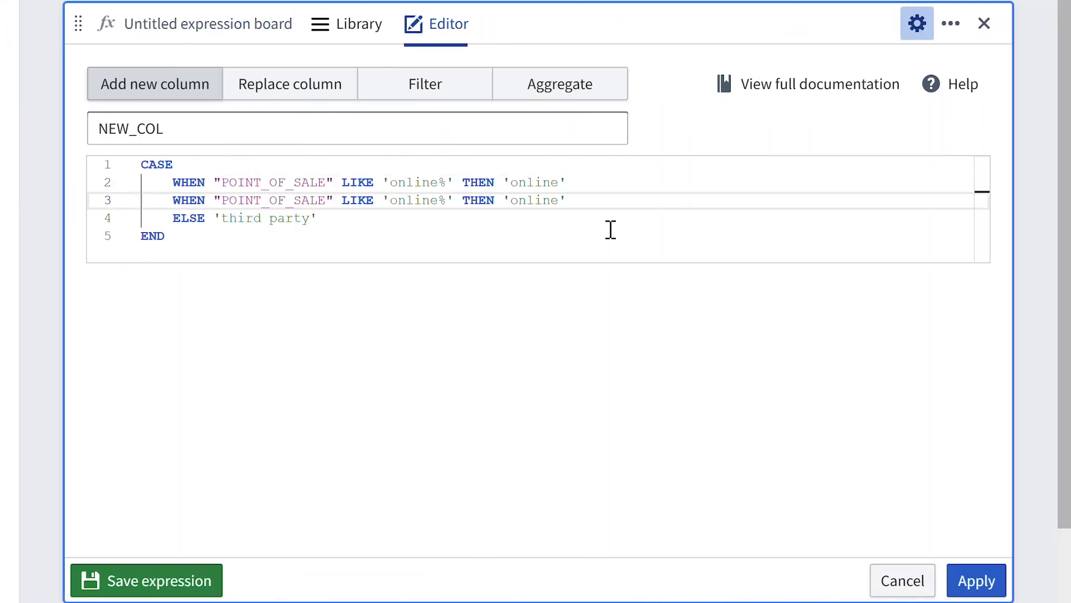
key("shift+alt+Down")
key("shift+alt+Down")
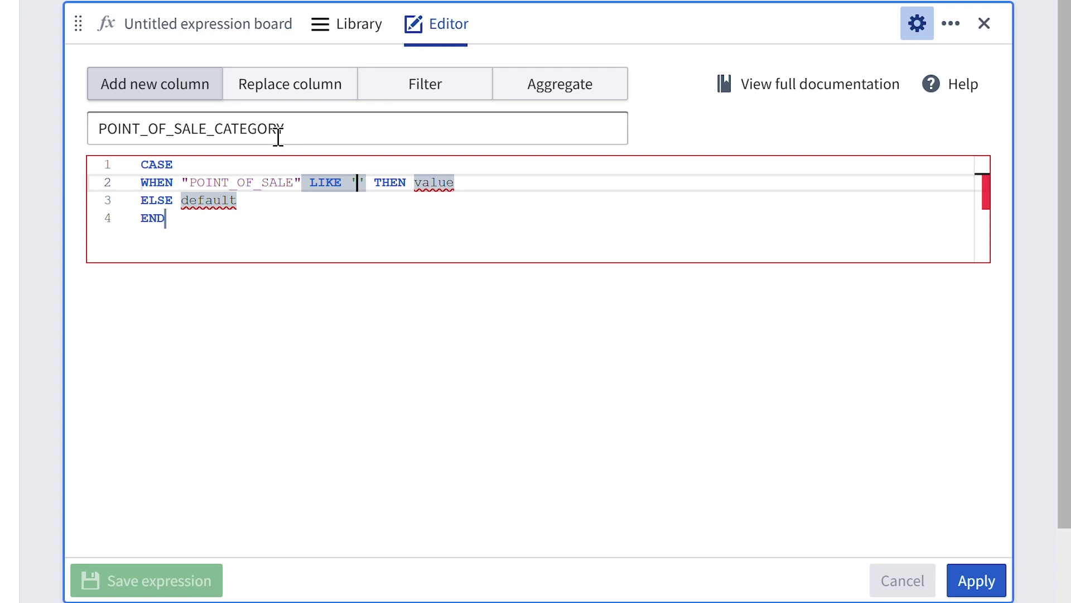
type("%online")
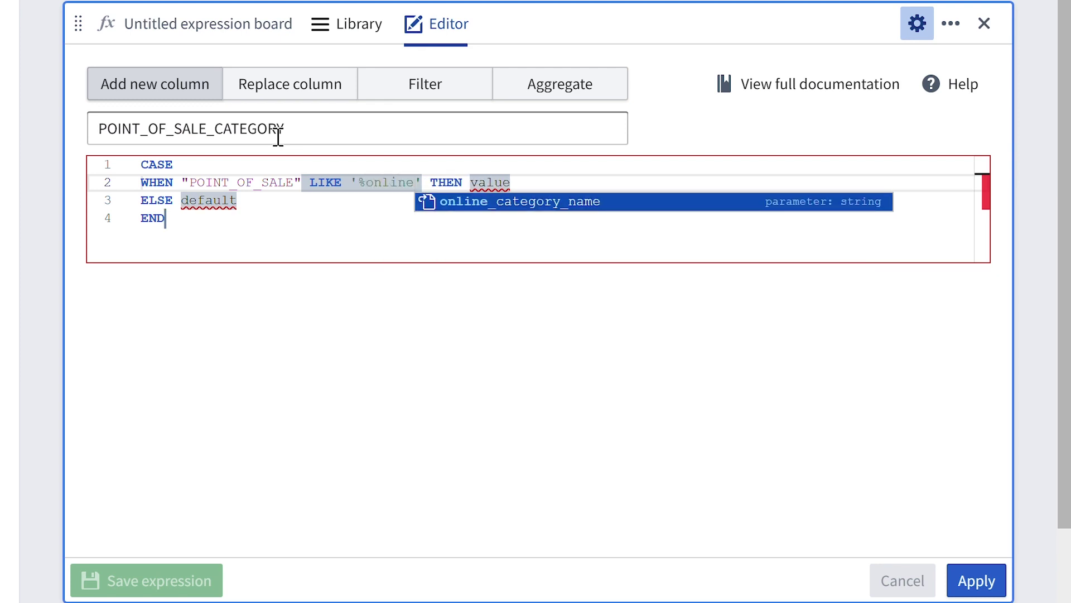
key("BackSpace")
key("BackSpace")
key("BackSpace")
key("BackSpace")
type("onl")
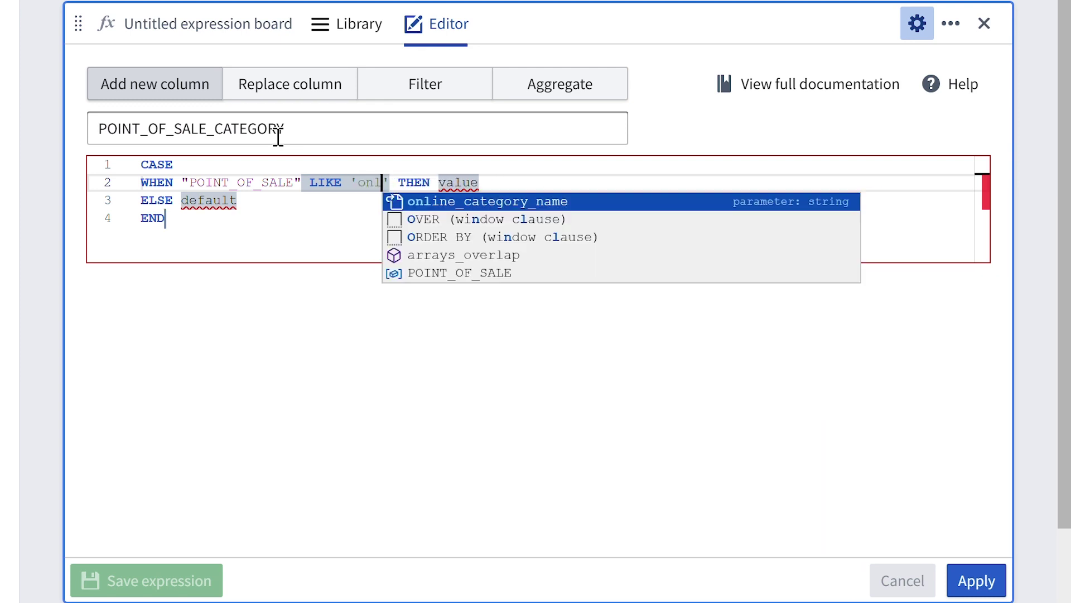
type("ine%")
key("Right")
key("Right")
key("Right")
key("Right")
key("Right")
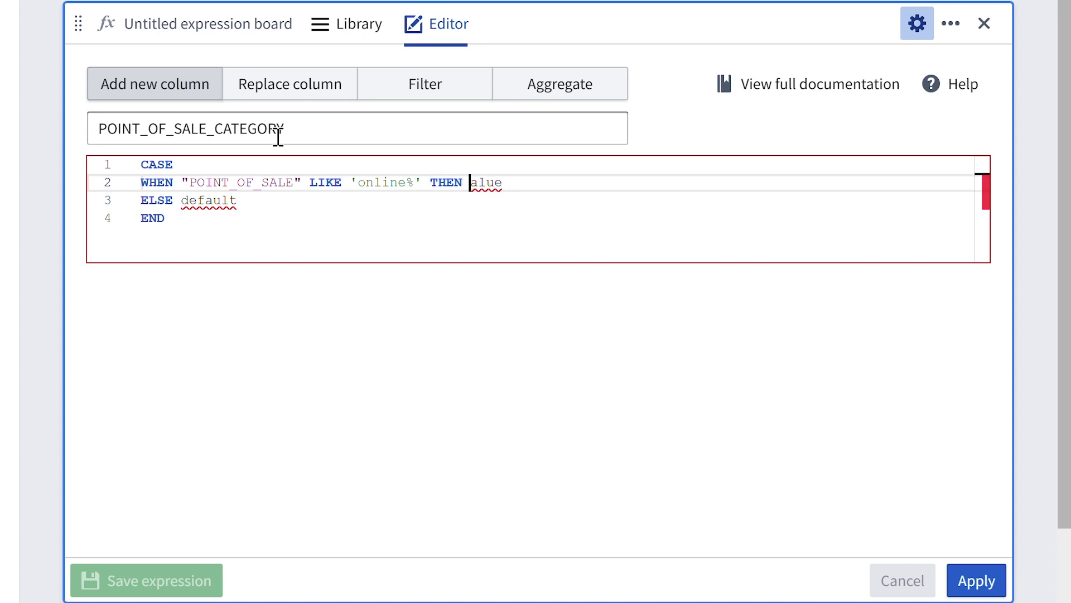
key("Delete")
key("Delete")
key("Delete")
type("'online")
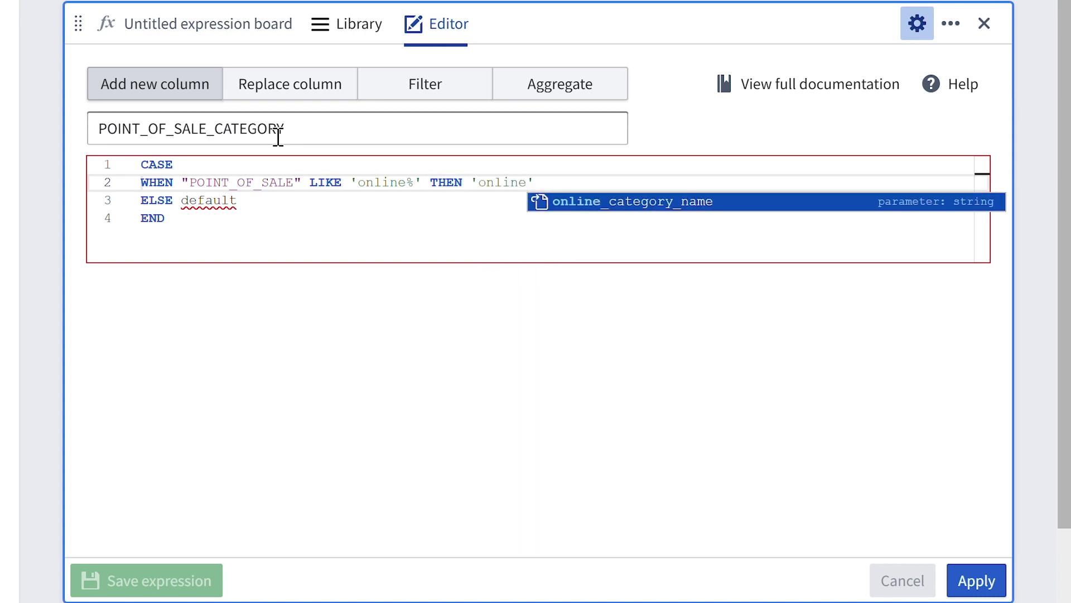
Add the '%entrance' park entrance branch and ELSE 'third party', then apply POINT_OF_SALE_CATEGORY
key("shift+alt+Down")
key("ctrl+Right")
key("ctrl+Right")
key("ctrl+Right")
key("ctrl+Right")
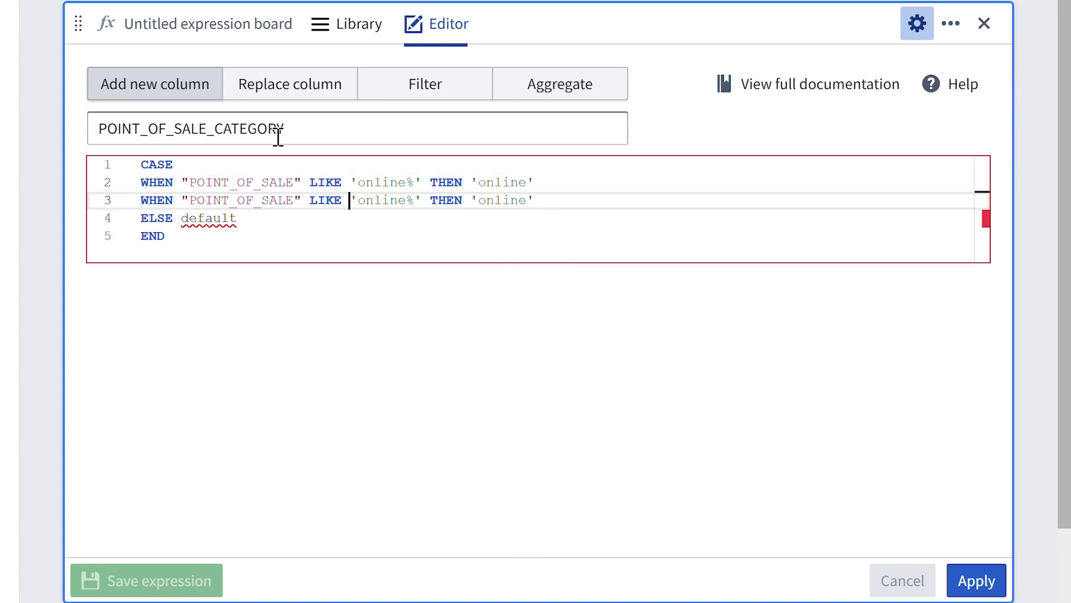
key("Right")
key("ctrl+shift+Right")
type("%entrance")
key("Delete")
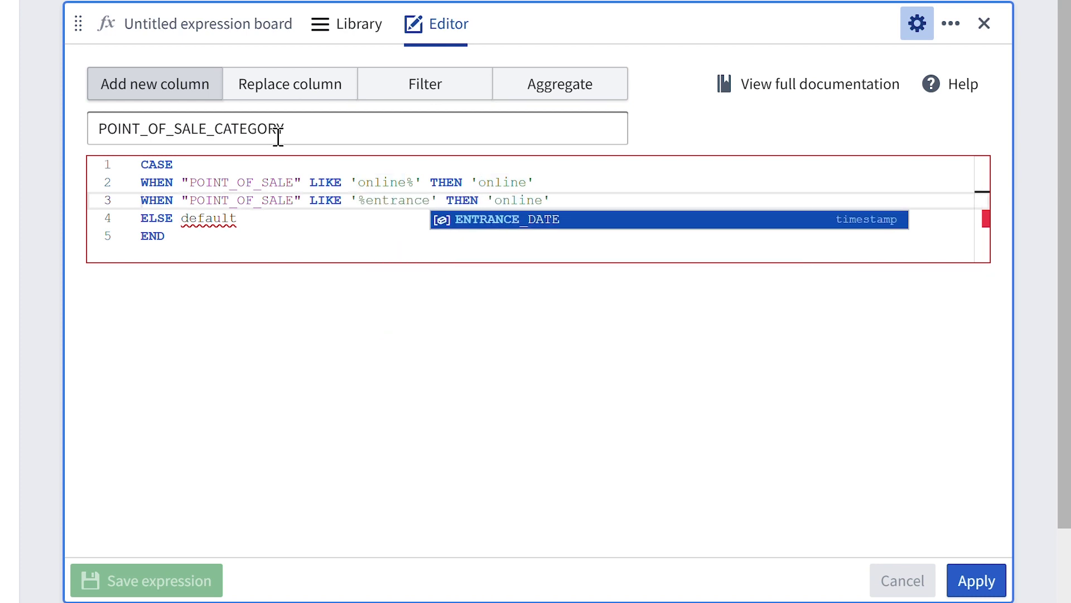
key("ctrl+Right")
key("Right")
key("Right")
key("ctrl+shift+Right")
type("park entrance")
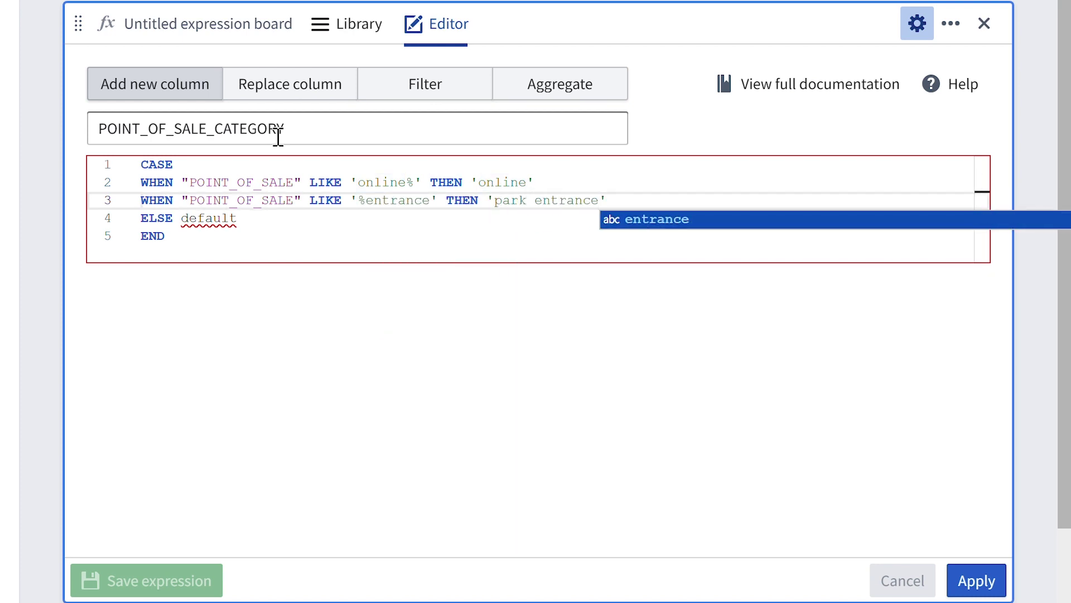
key("Down")
type("'")
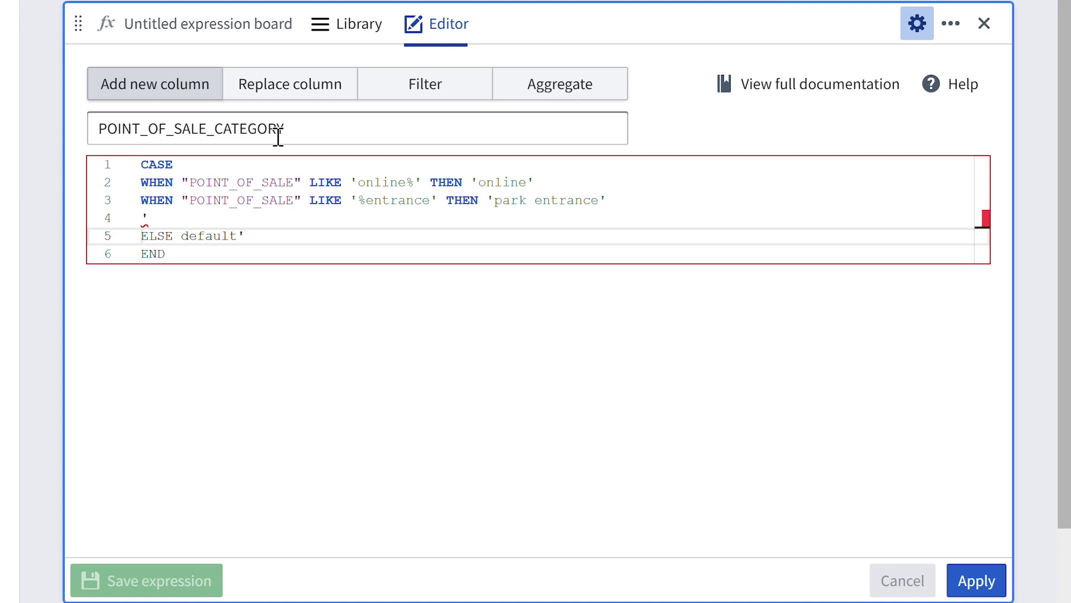
key("ctrl+z")
type("'third pa")
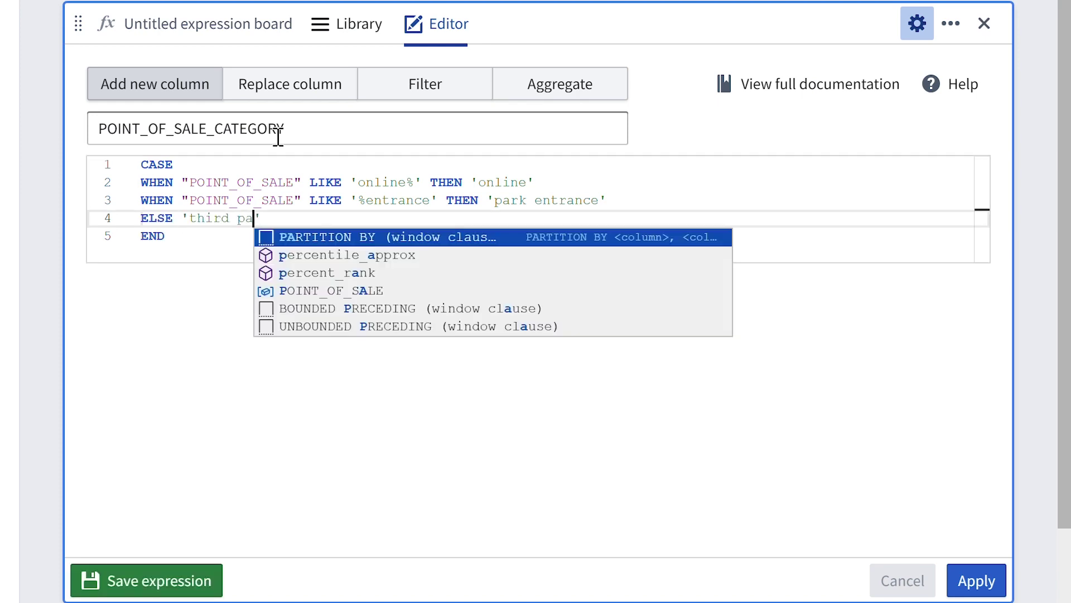
type("rty'")
left_click(971, 581)
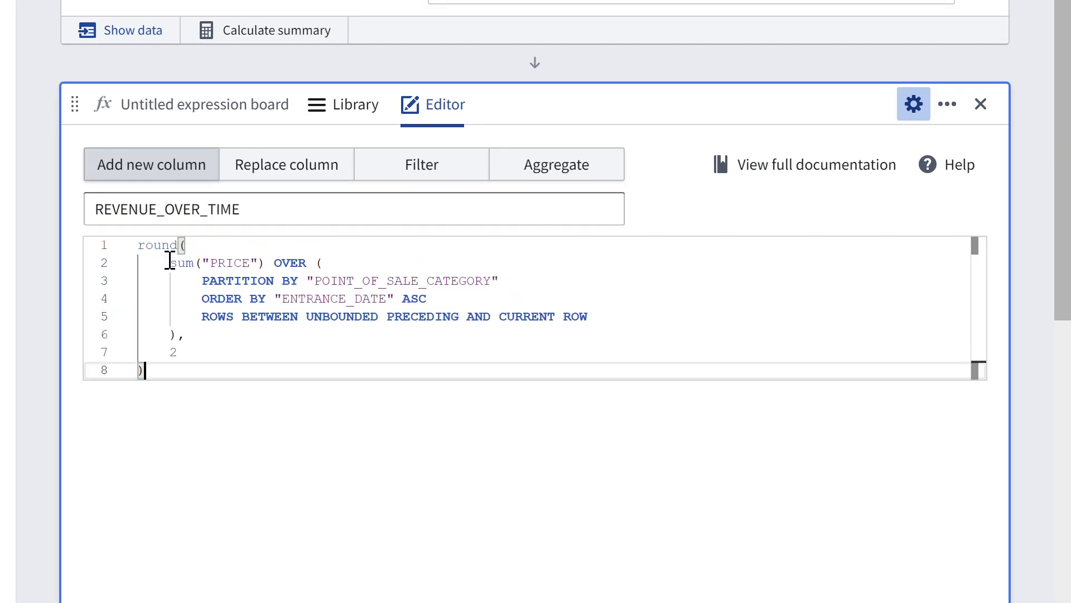
left_click_drag(170, 263, 272, 262)
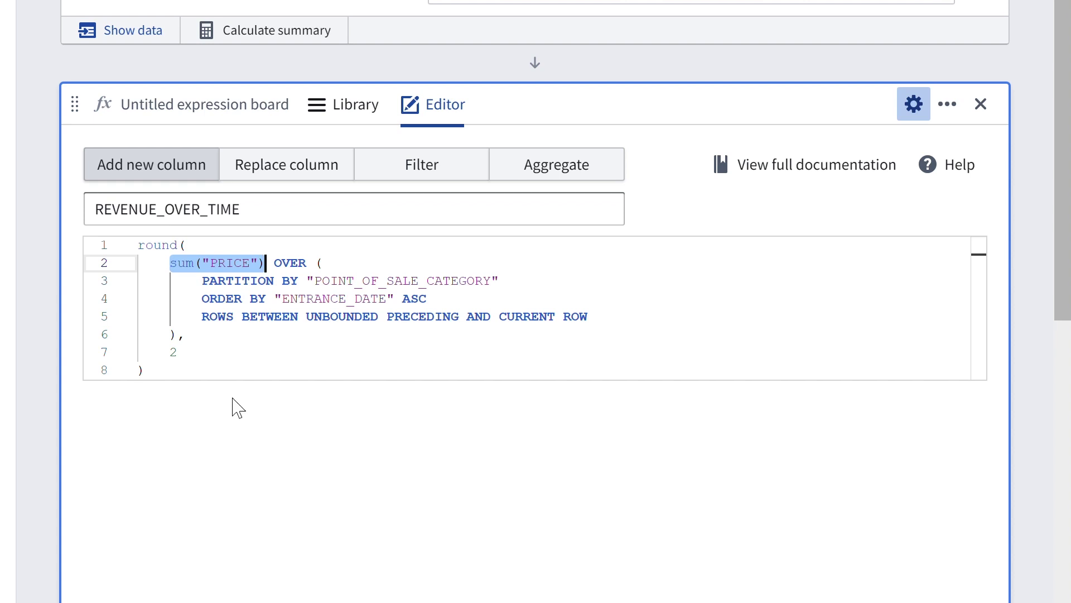
left_click(224, 449)
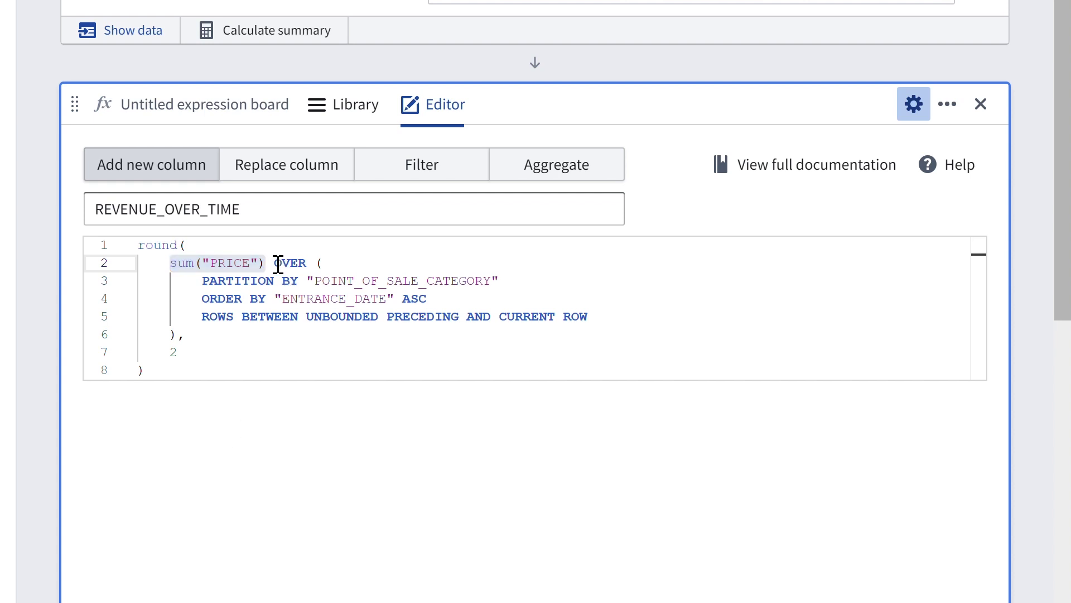
mouse_move(274, 264)
left_mouse_down()
mouse_move(258, 315)
mouse_move(264, 359)
left_mouse_up()
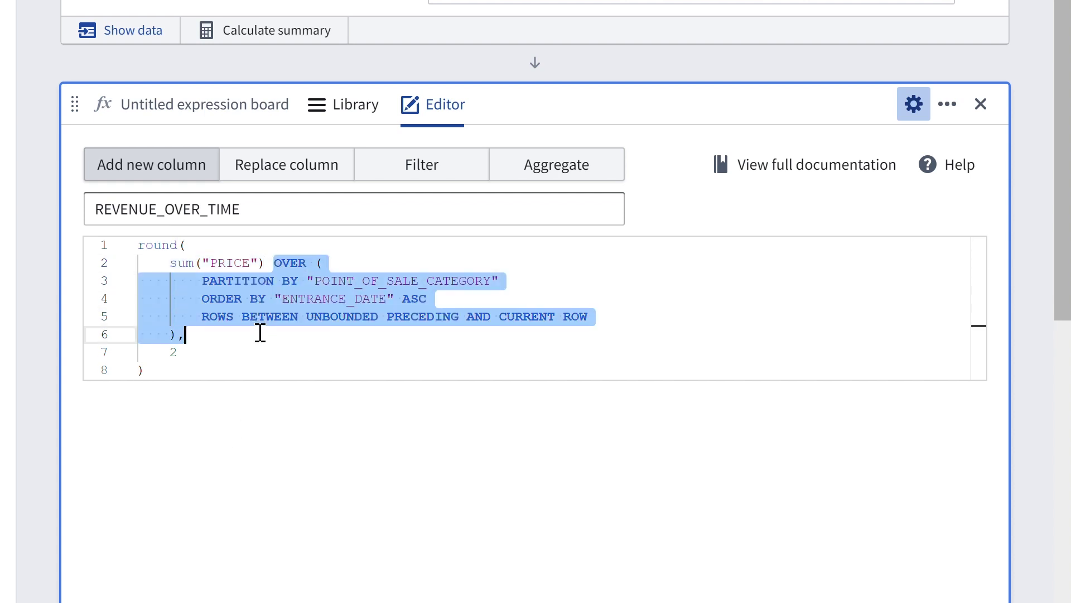
left_click(262, 373)
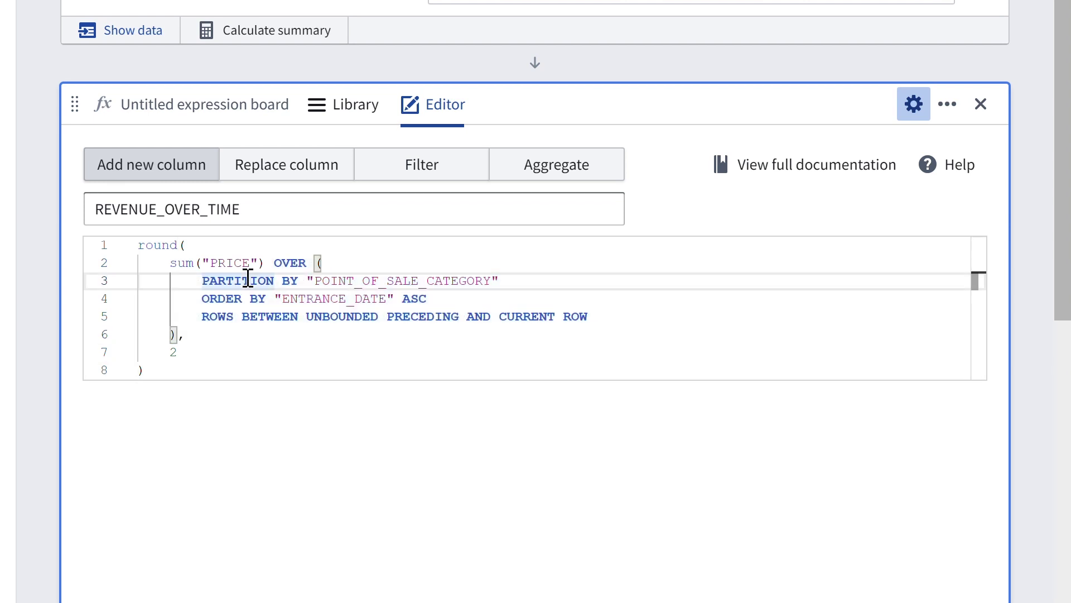
left_click_drag(248, 280, 312, 281)
left_click_drag(201, 281, 500, 280)
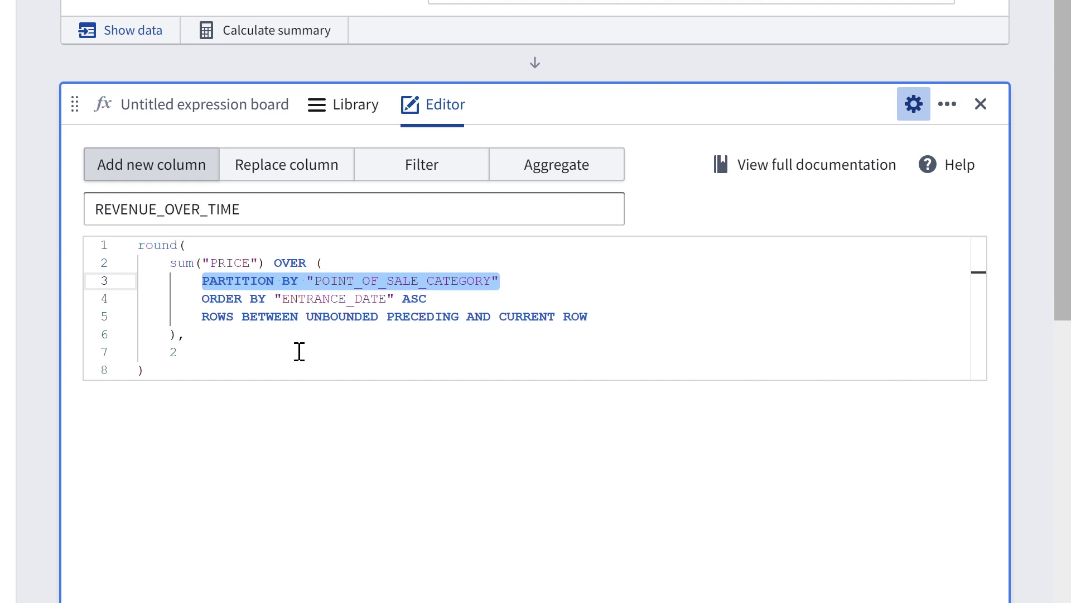
left_click_drag(201, 298, 429, 298)
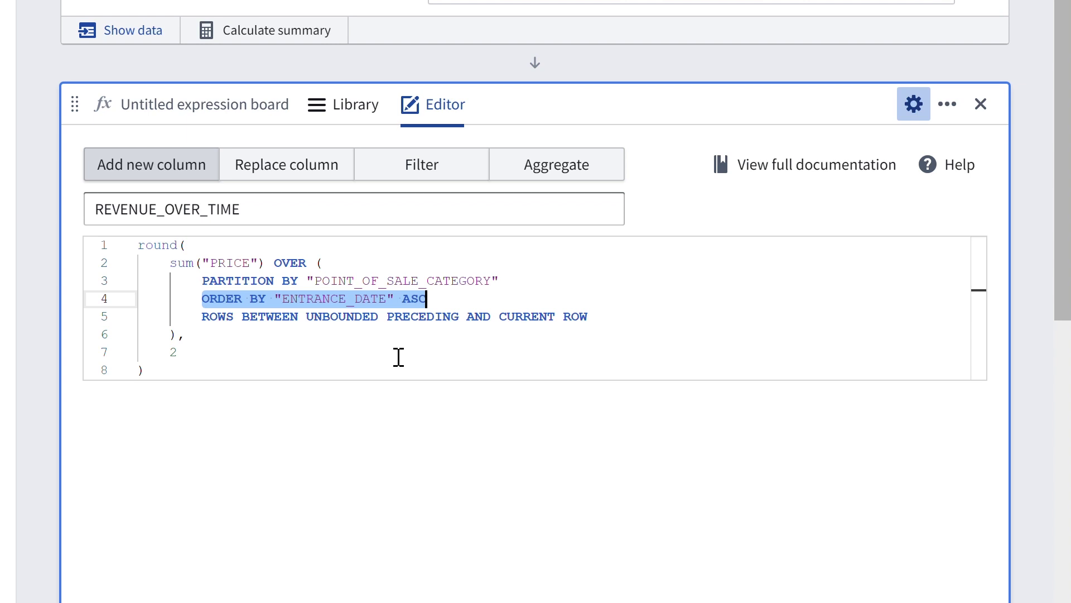
left_click_drag(202, 316, 573, 313)
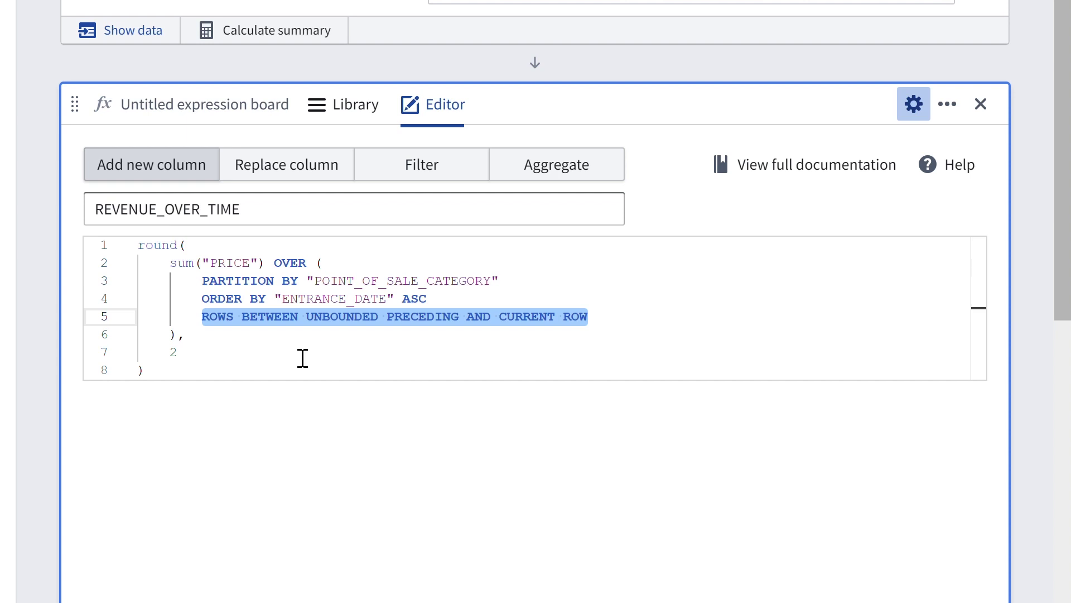
Join the sum("PRICE") line directly after round( in REVENUE_OVER_TIME
key("ctrl+z")
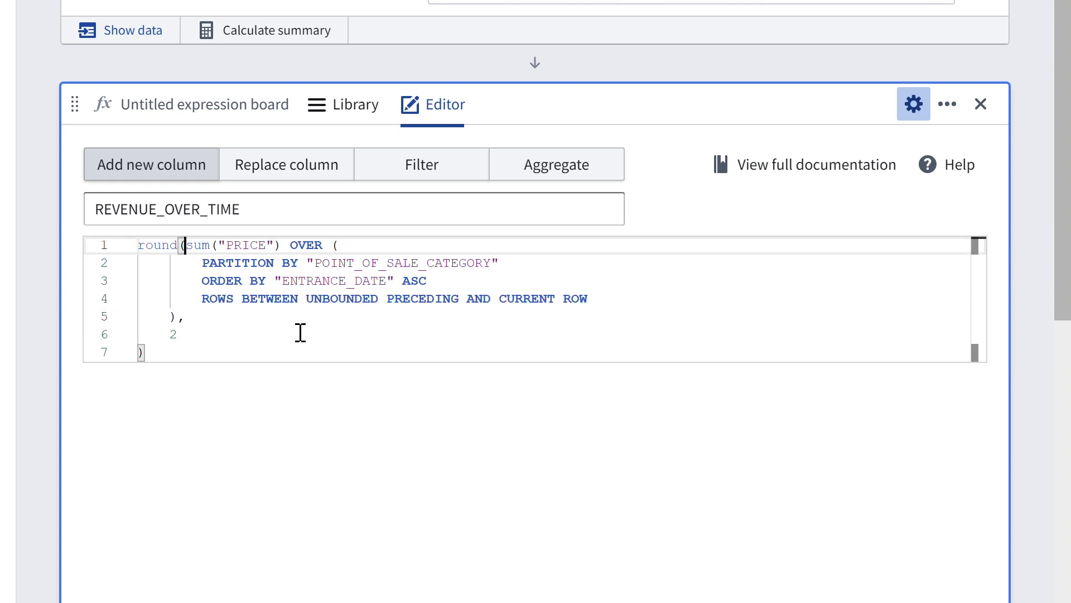
key("Return")
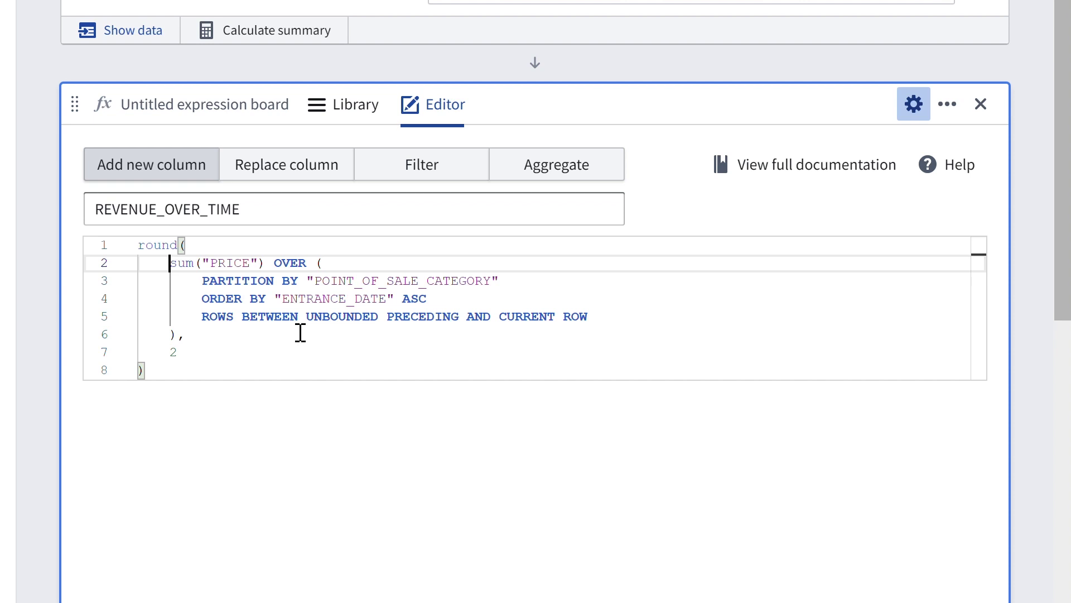
key("BackSpace")
key("BackSpace")
key("Return")
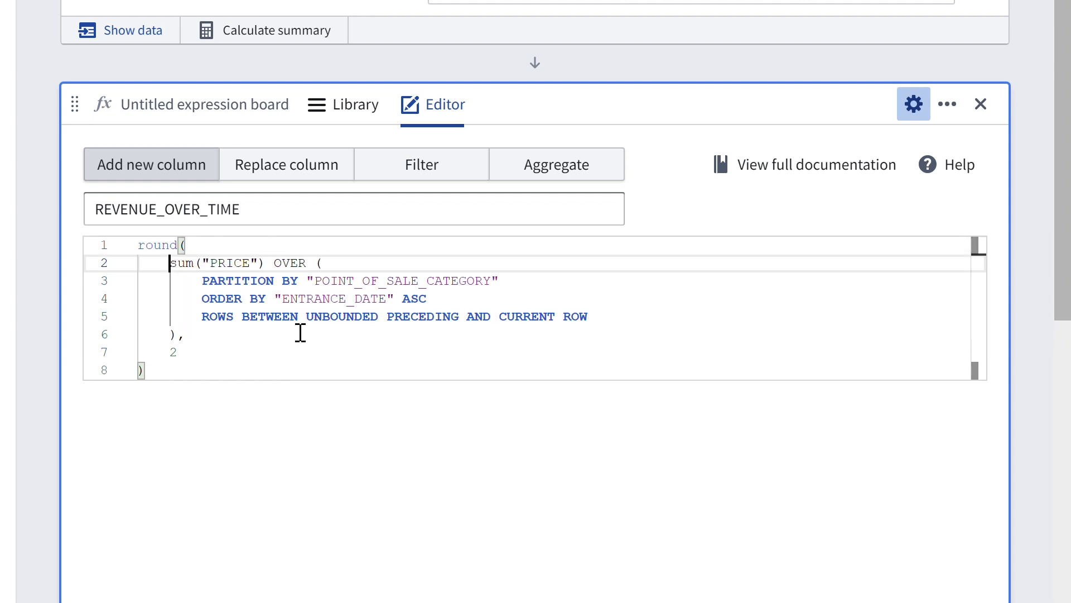
key("BackSpace")
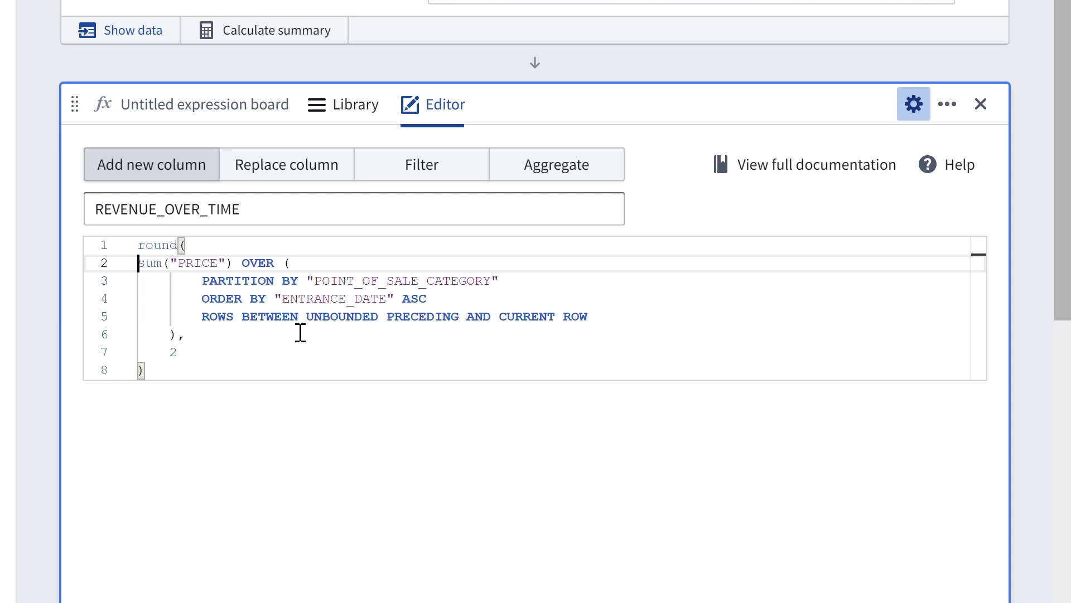
key("BackSpace")
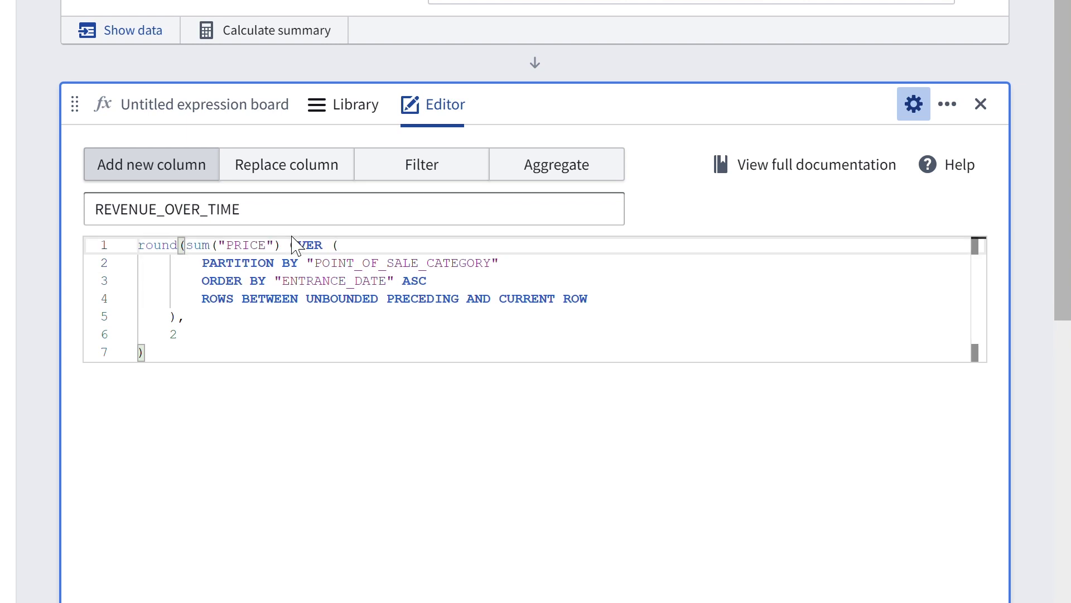
Add the 2-decimal rounding argument, delete the leftover trailing 2, and apply
left_click(282, 246)
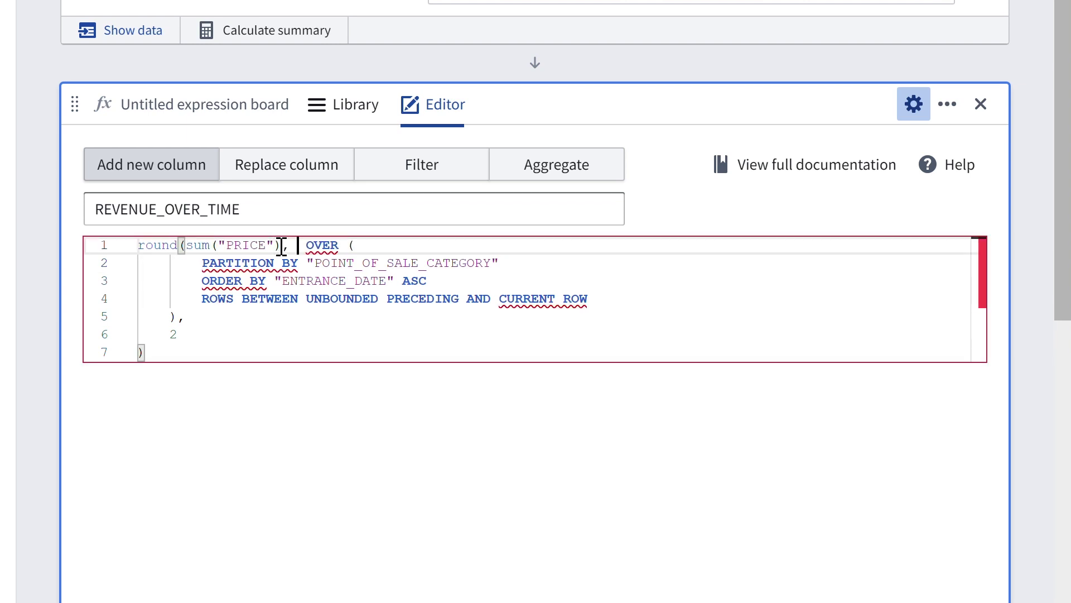
type(", 2)")
left_click_drag(239, 335, 201, 320)
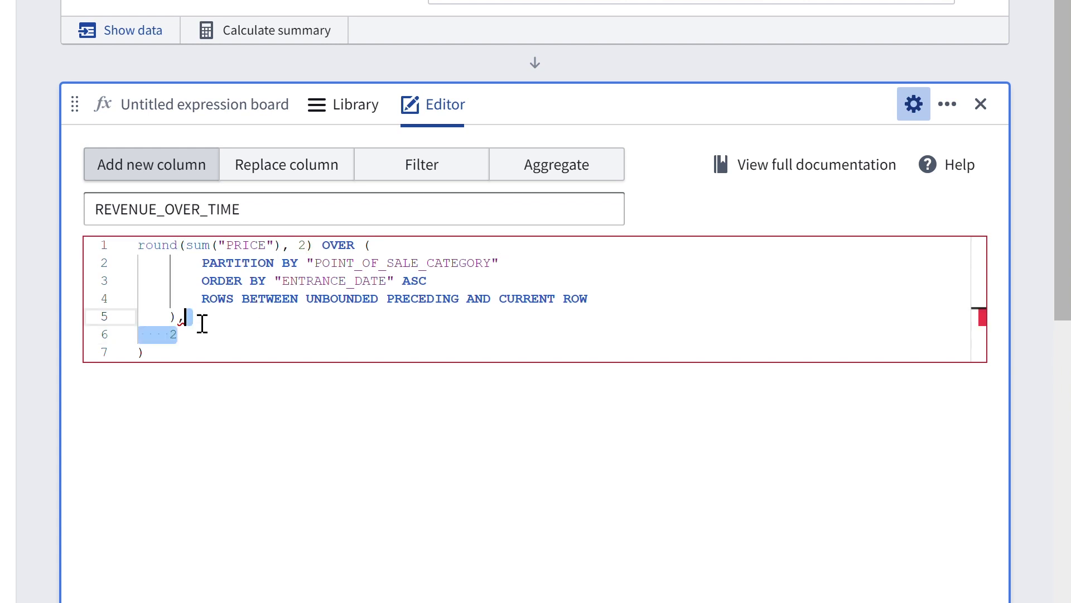
key("BackSpace")
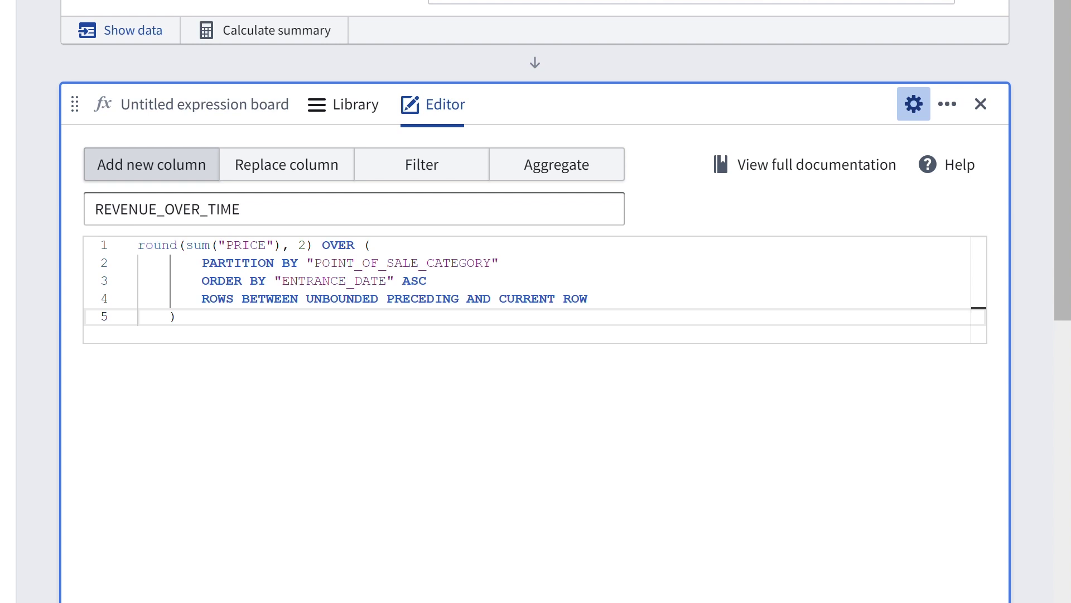
key("ctrl+Return")
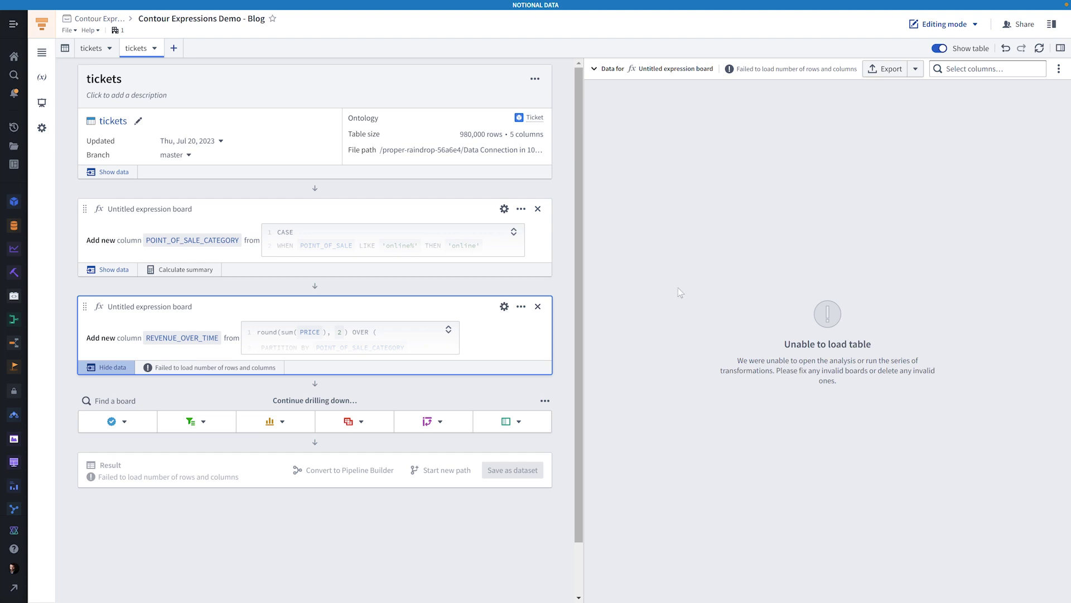
Reopen the REVENUE_OVER_TIME expression board and place the cursor in its formula
left_click(504, 306)
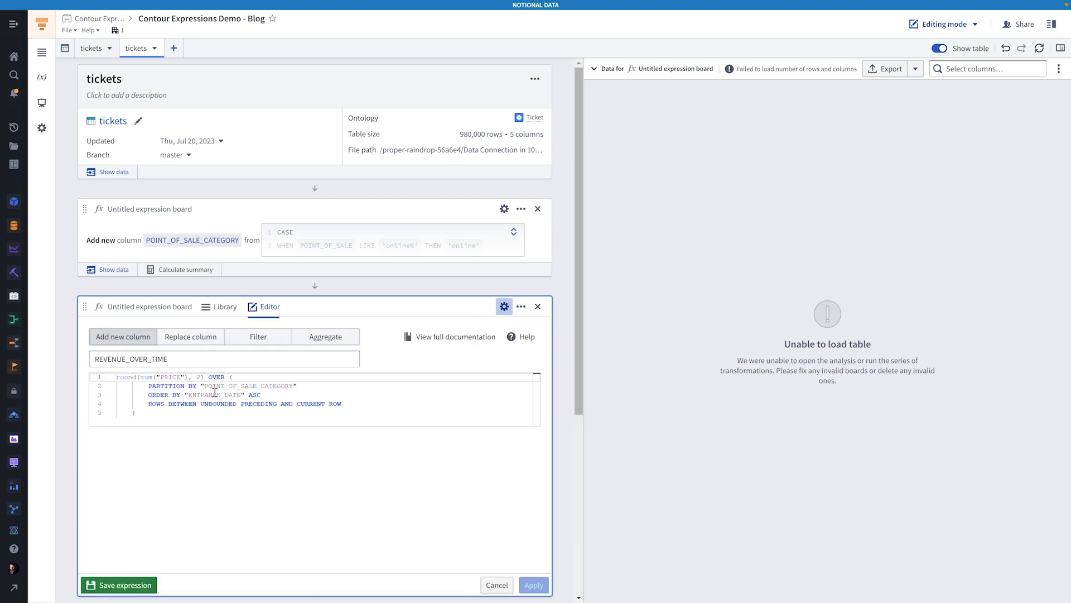
left_click(201, 378)
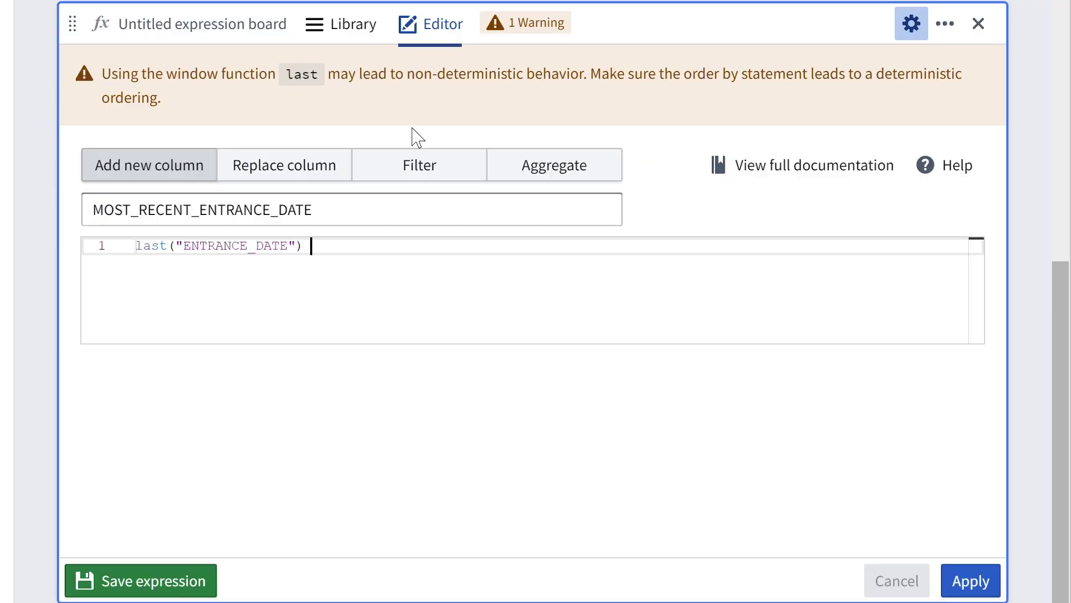
type("OV")
Add an OVER clause partitioned by CUSTOMER_ID and ordered by ENTRANCE_DATE
key("Return")
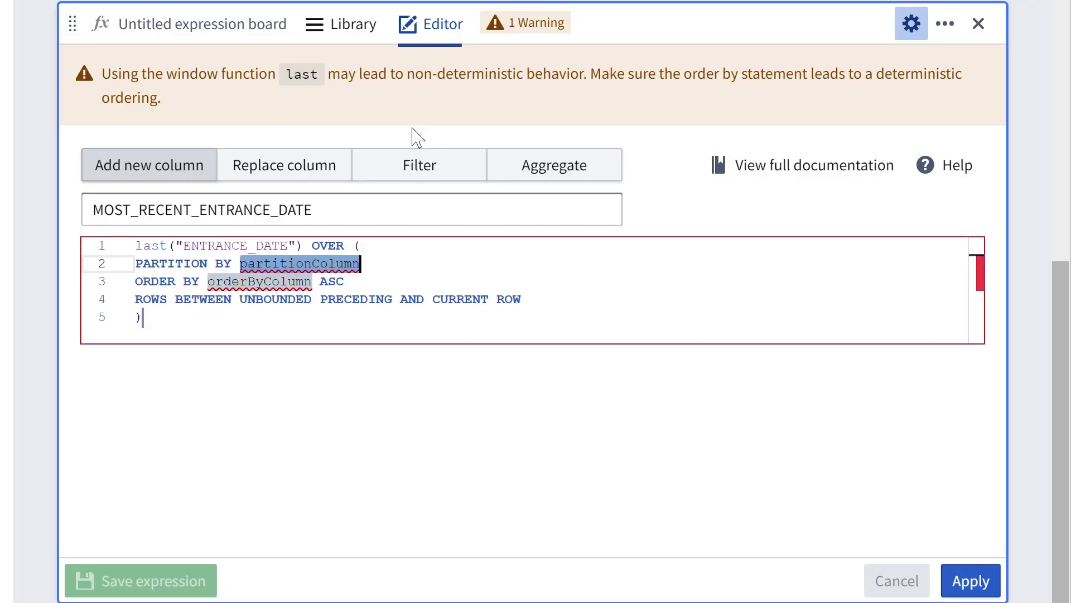
type("cus")
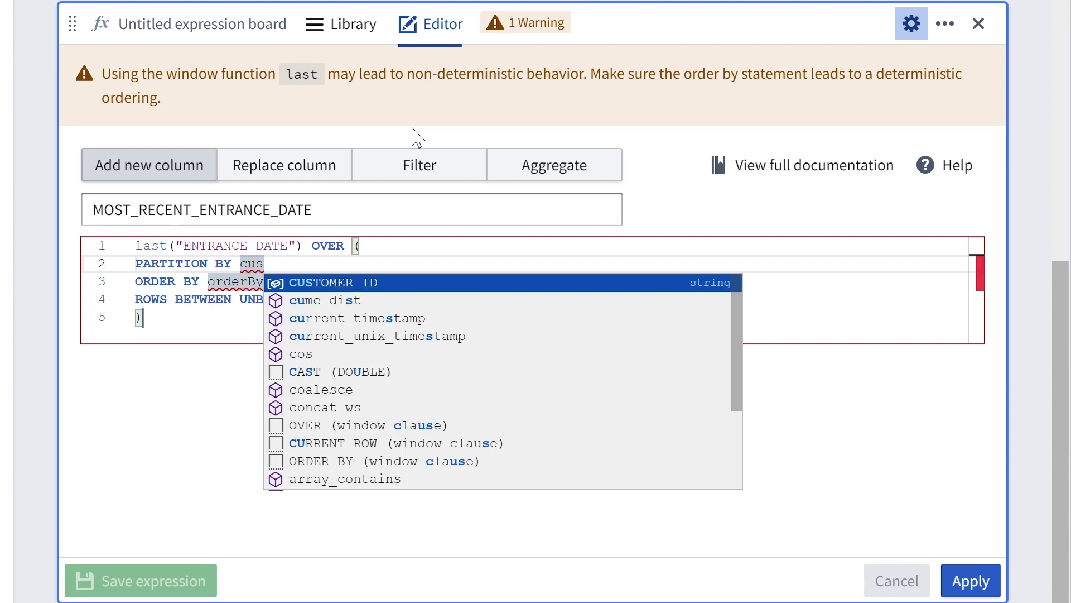
key("Return")
key("Tab")
type("ent")
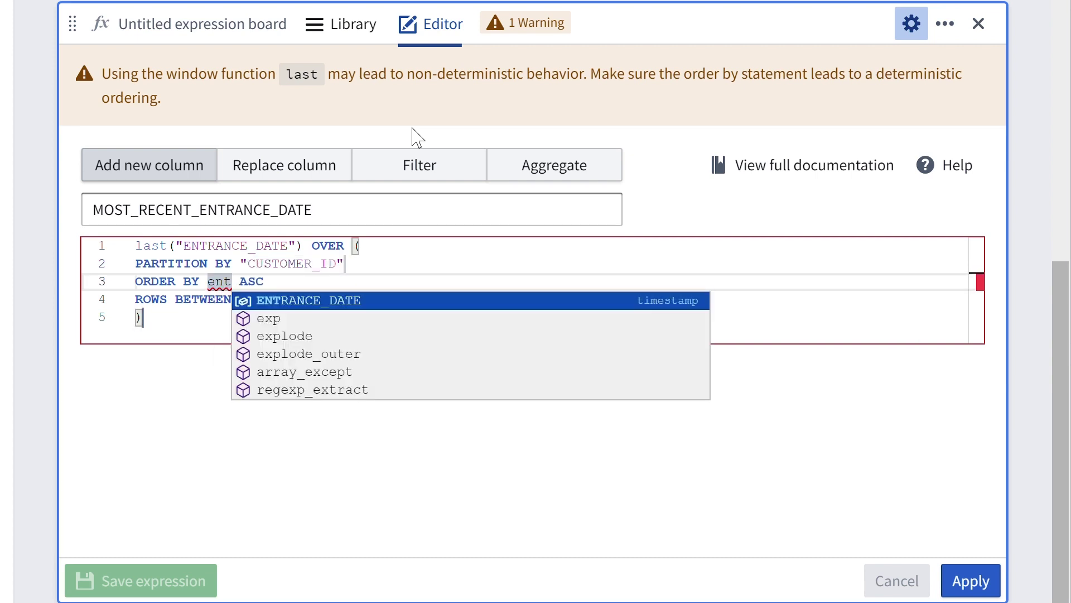
key("Return")
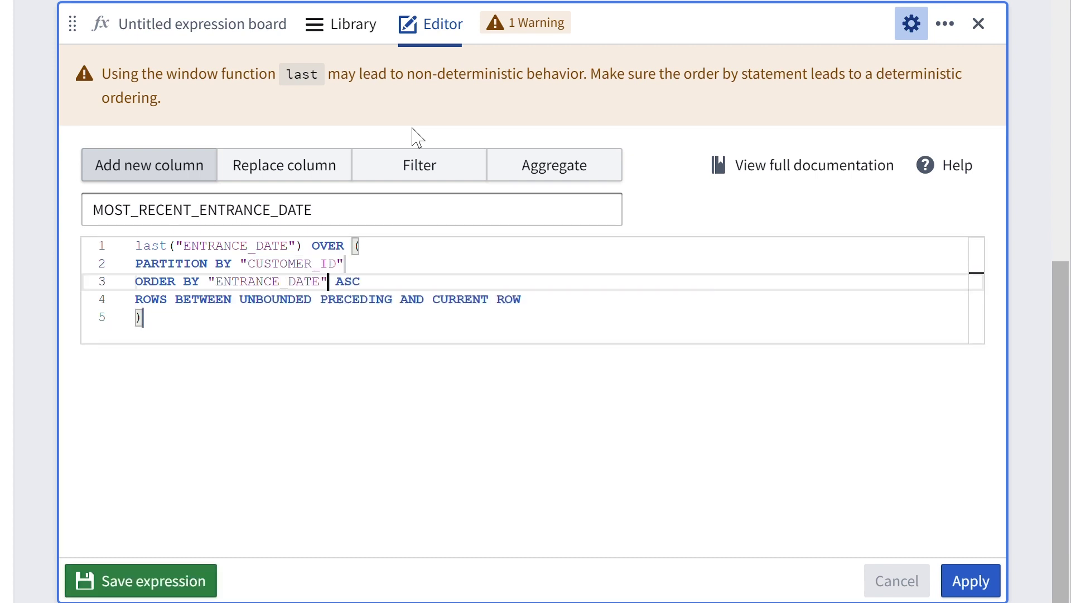
Change the frame end from CURRENT ROW to UNBOUNDED FOLLOWING and apply MOST_RECENT_ENTRANCE_DATE
key("Down")
key("Right")
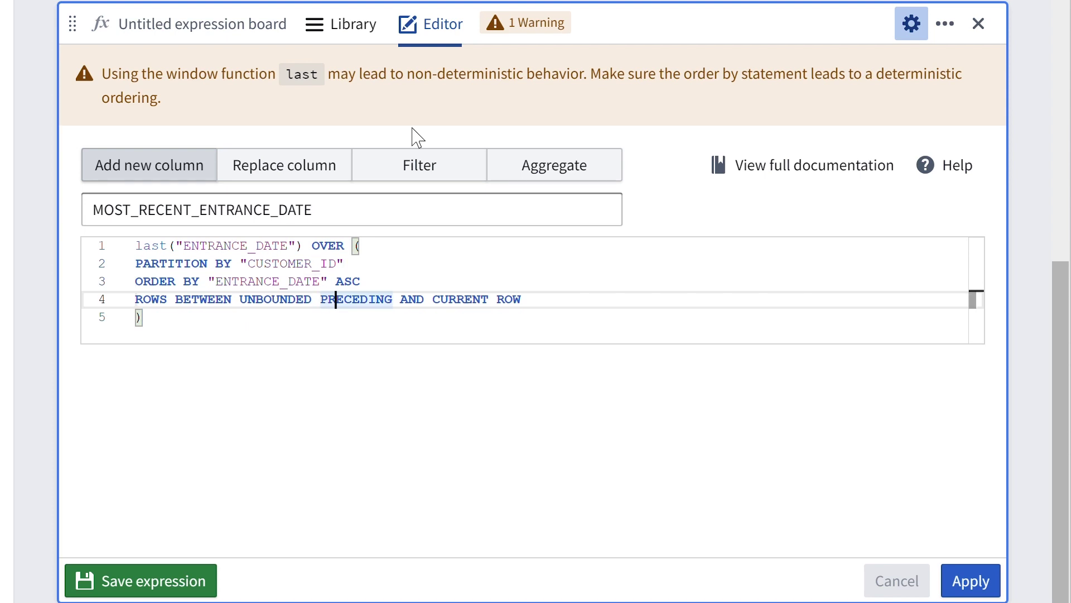
key("Right")
key("Right")
key("Right")
key("Right")
key("Right")
key("Right")
key("Left")
key("Left")
key("Left")
key("Left")
key("Left")
key("Left")
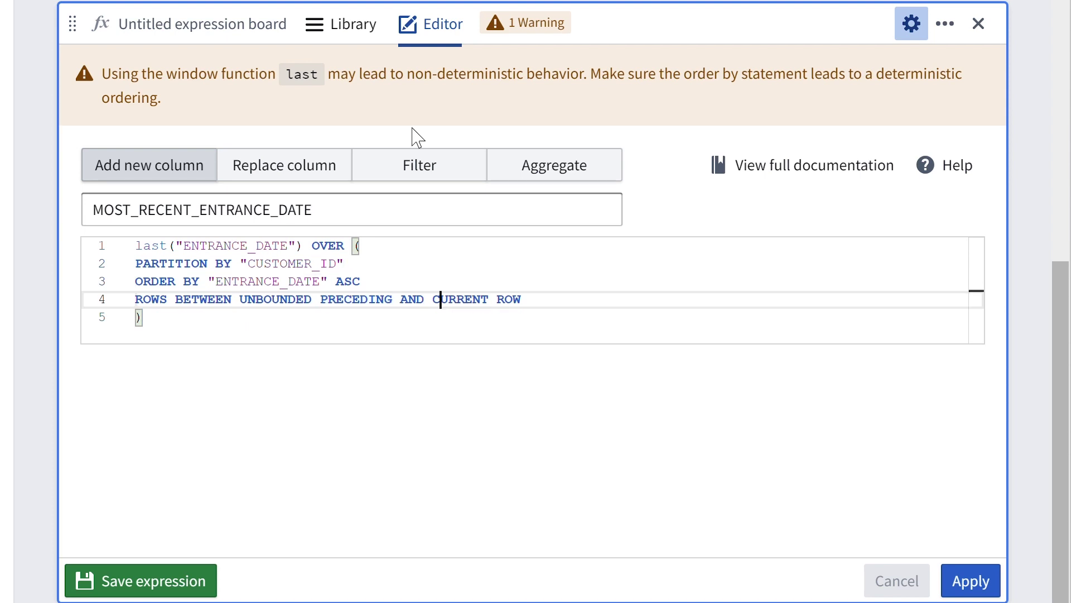
key("ctrl+shift+Right")
key("ctrl+shift+Right")
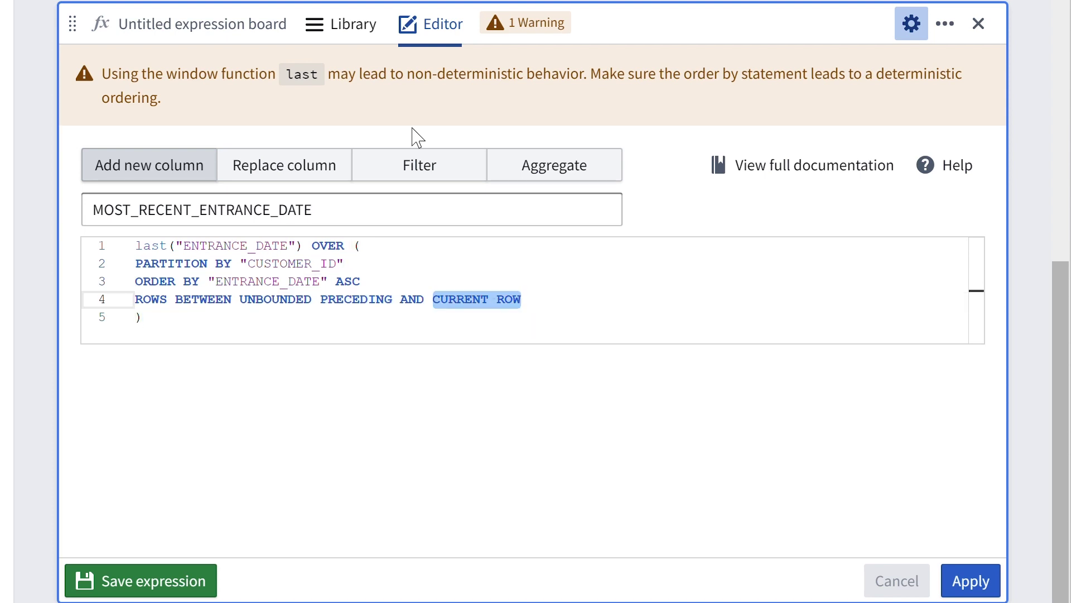
type("UNBOUND")
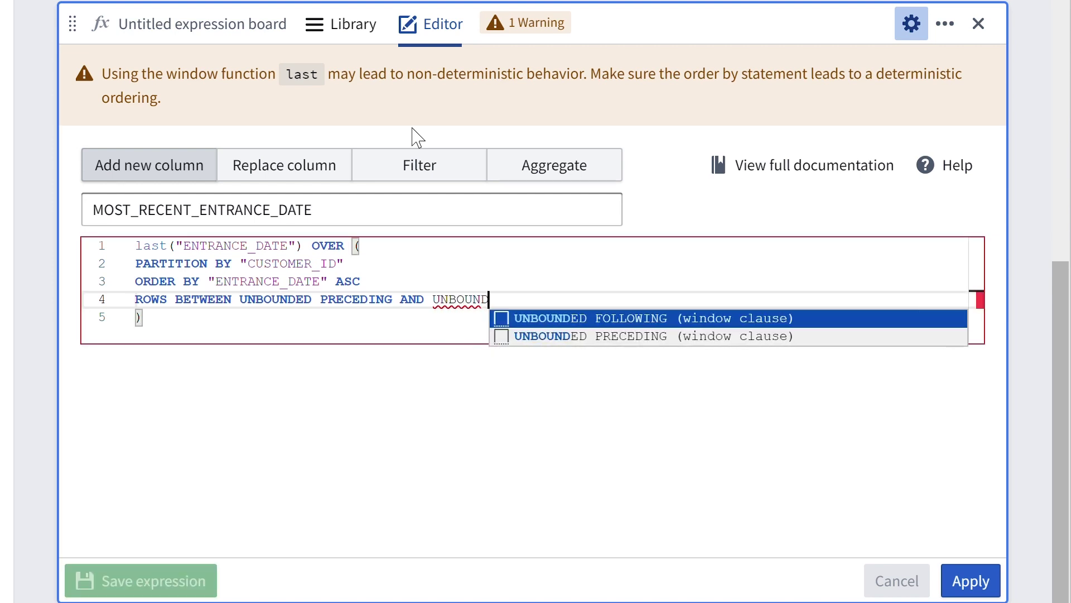
key("Return")
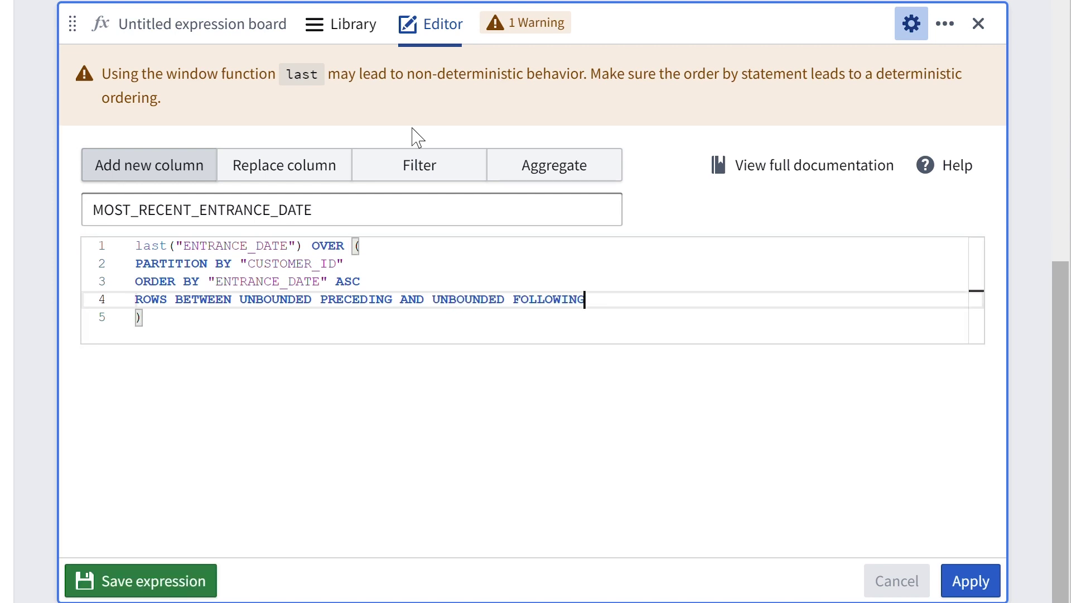
left_click(961, 586)
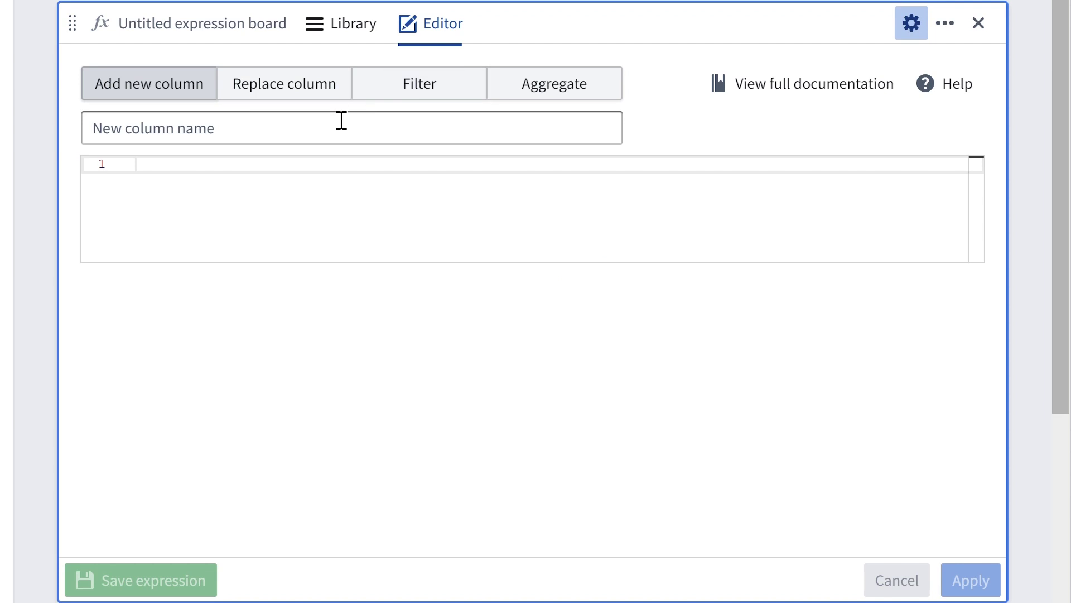
Apply a filter expression "MOST_RECENT_ENTRANCE_DATE" == "ENTRANCE_DATE"
left_click(415, 95)
left_click(376, 172)
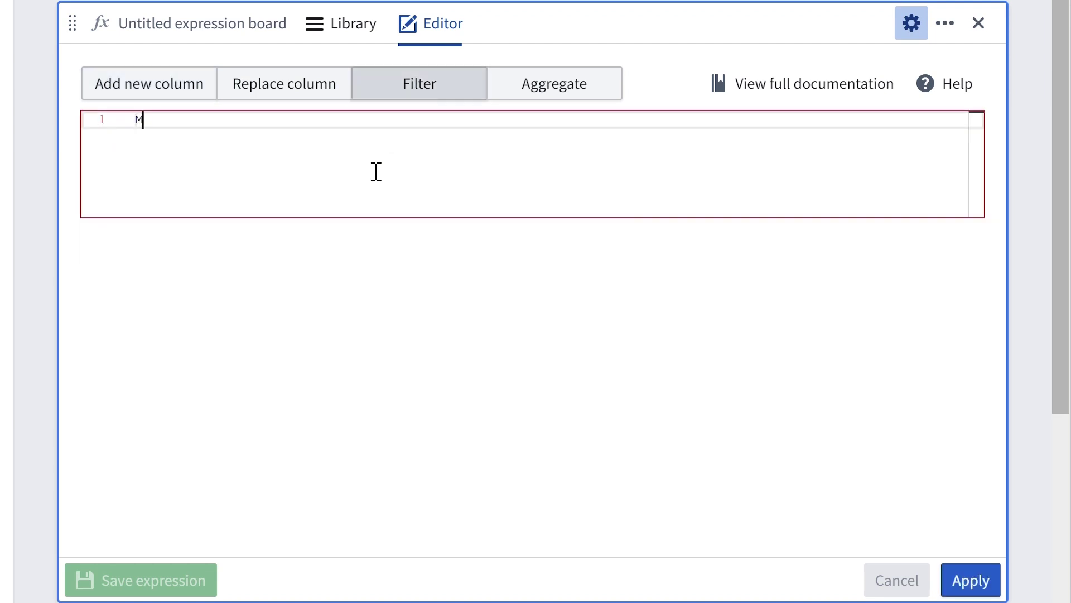
type("MOS")
key("Return")
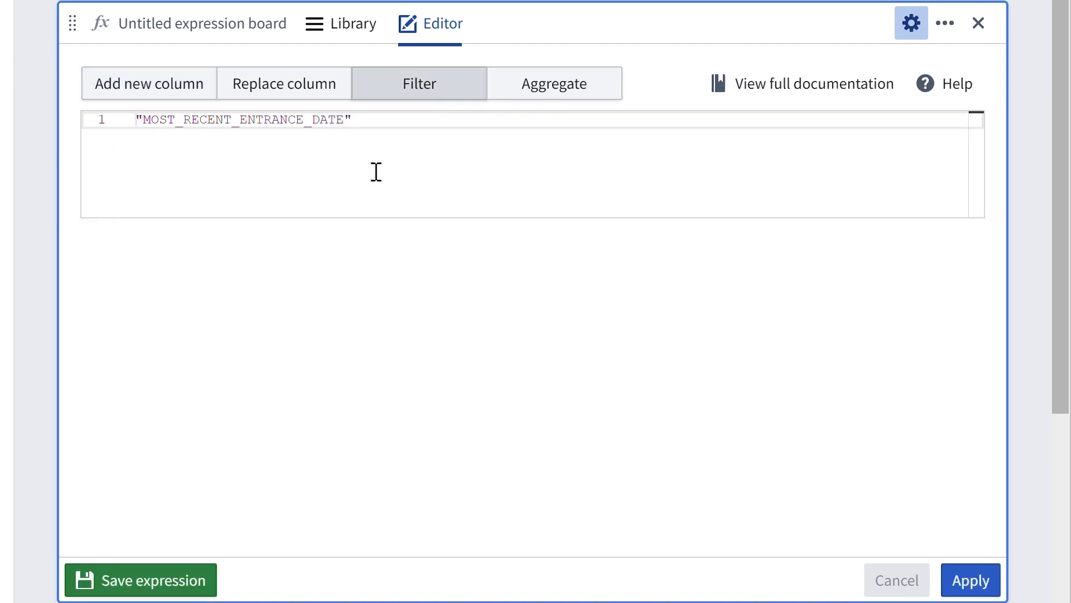
type("== ENT")
key("Return")
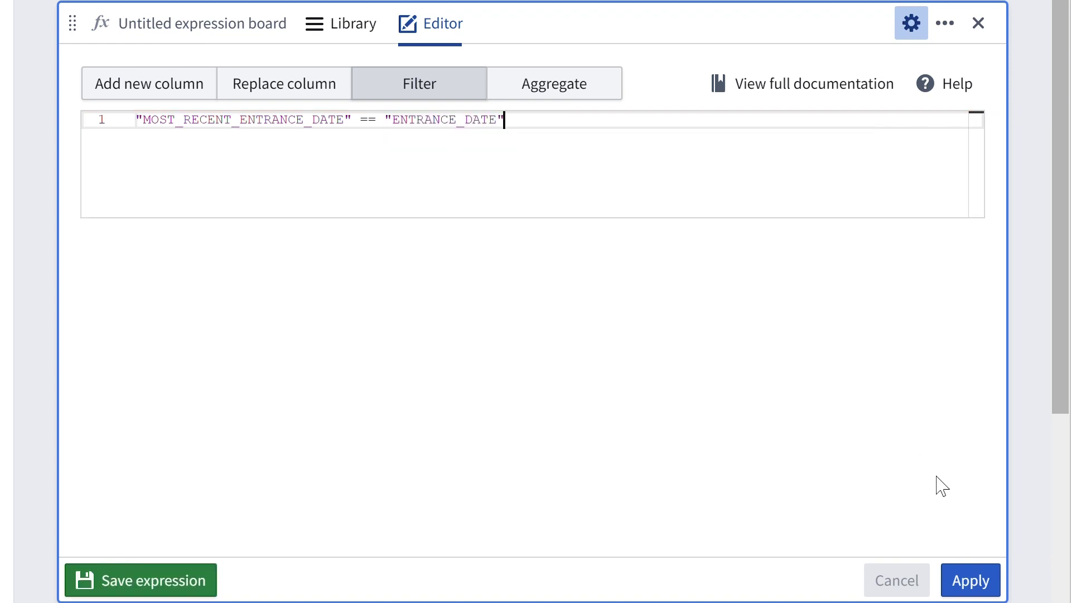
left_click(972, 580)
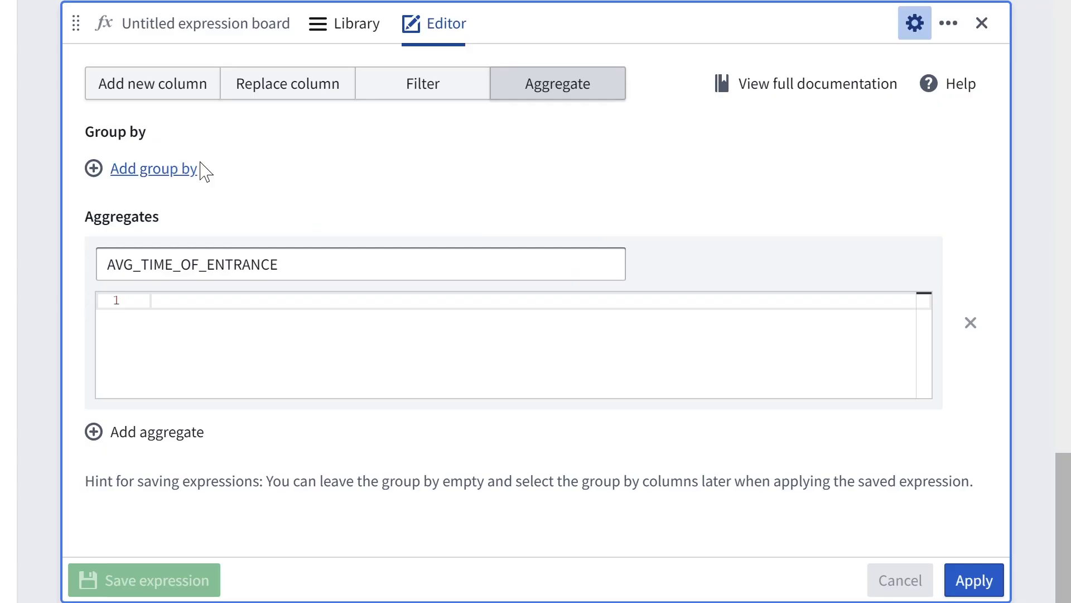
Add a POINT_OF_SALE group-by column to the aggregate
left_click(201, 170)
left_click(239, 178)
type("p")
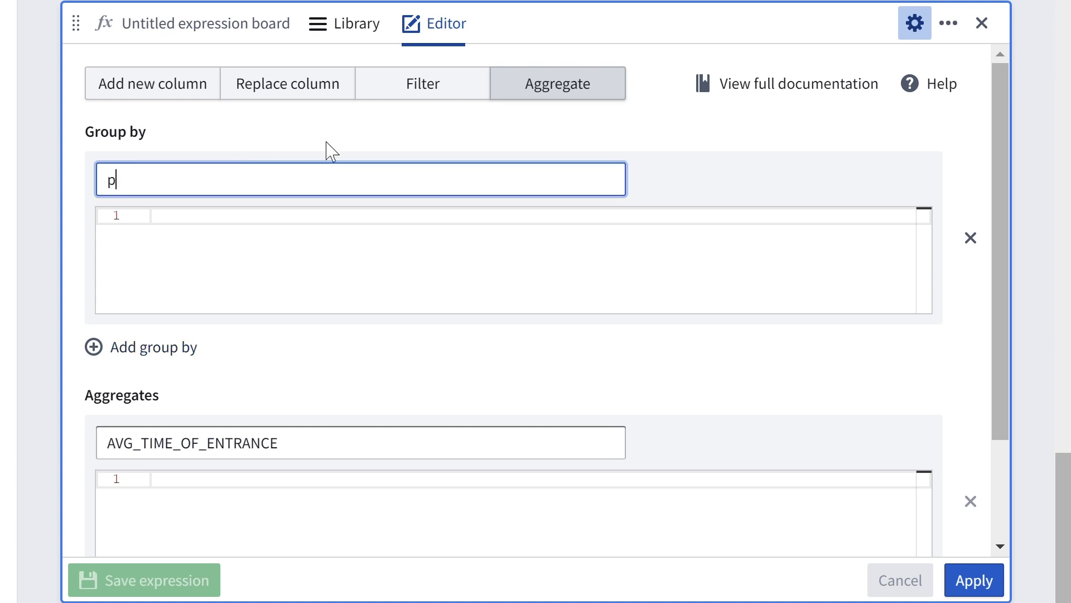
key("BackSpace")
type("PO")
type("INT_OF_SALE_")
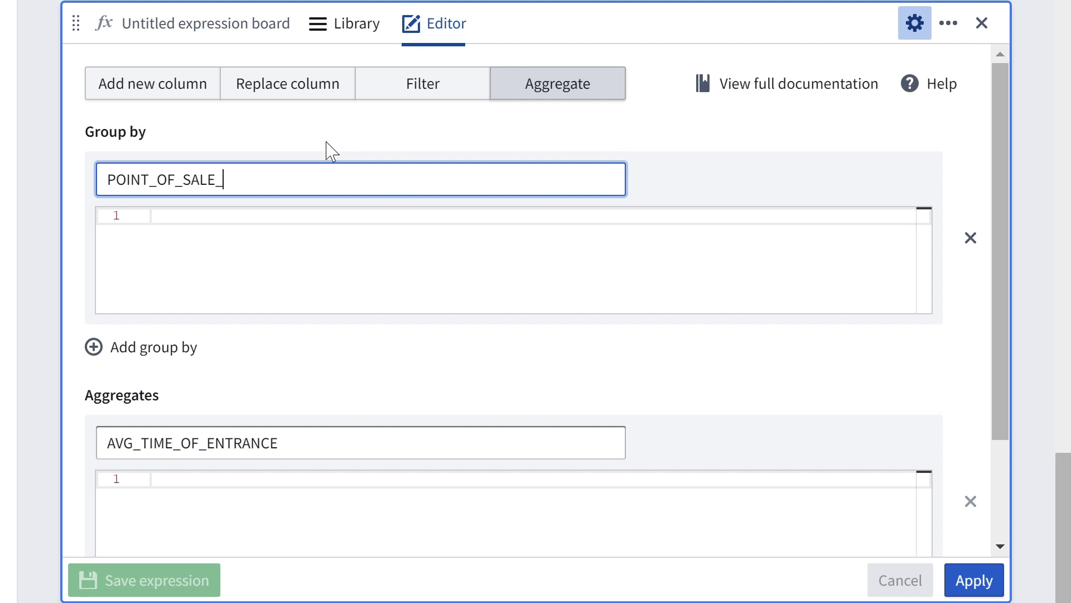
key("Tab")
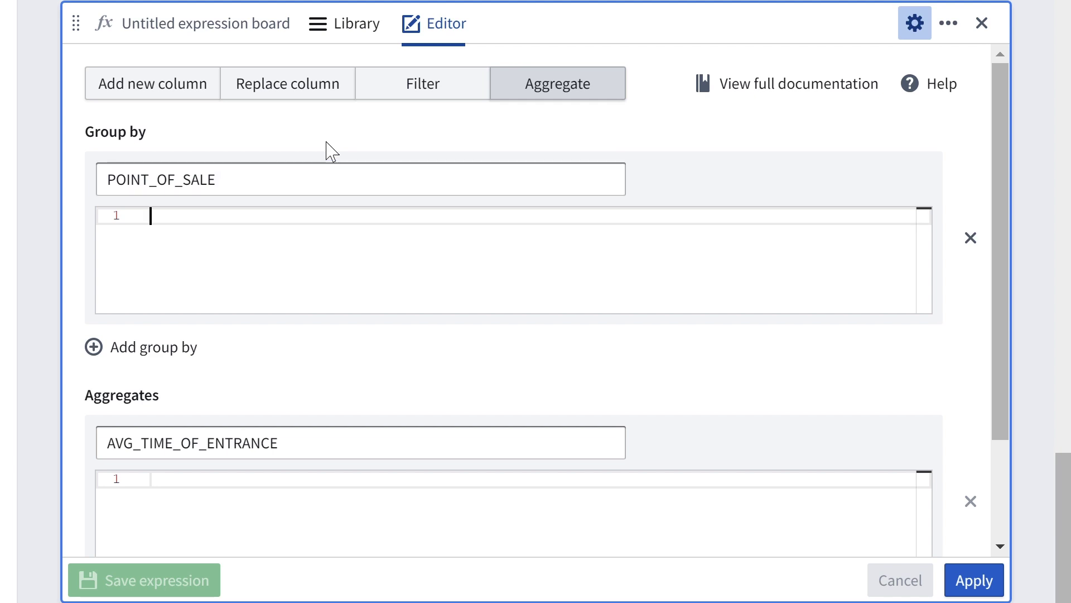
type("point")
key("Return")
Apply AVG_TIME_OF_ENTRANCE as round(avg(hour + minute/60 of ENTRANCE_DATE), 2)
left_click(418, 487)
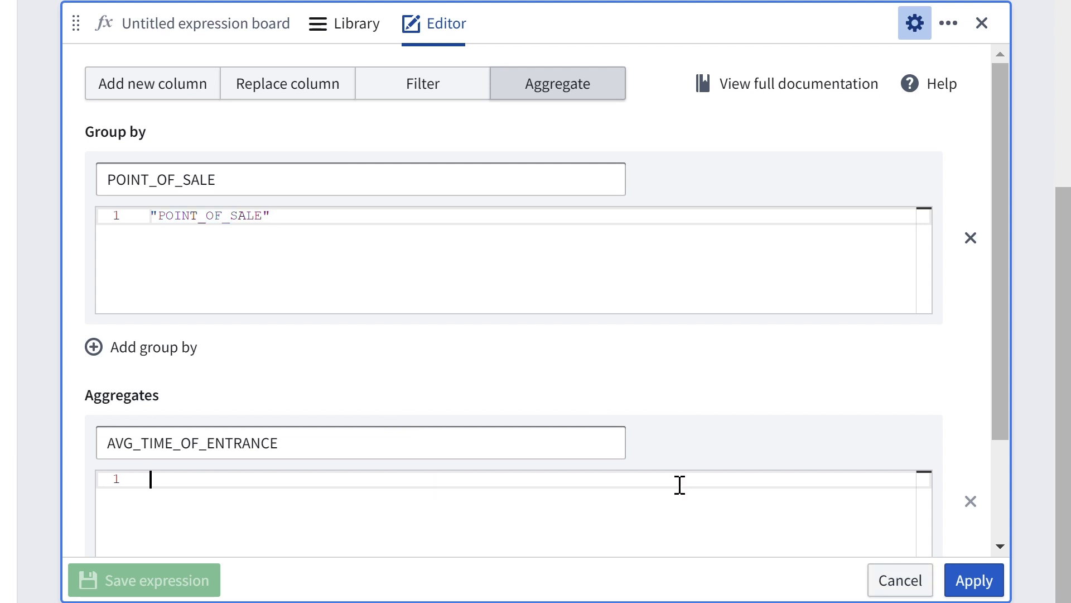
type("rou")
key("Return")
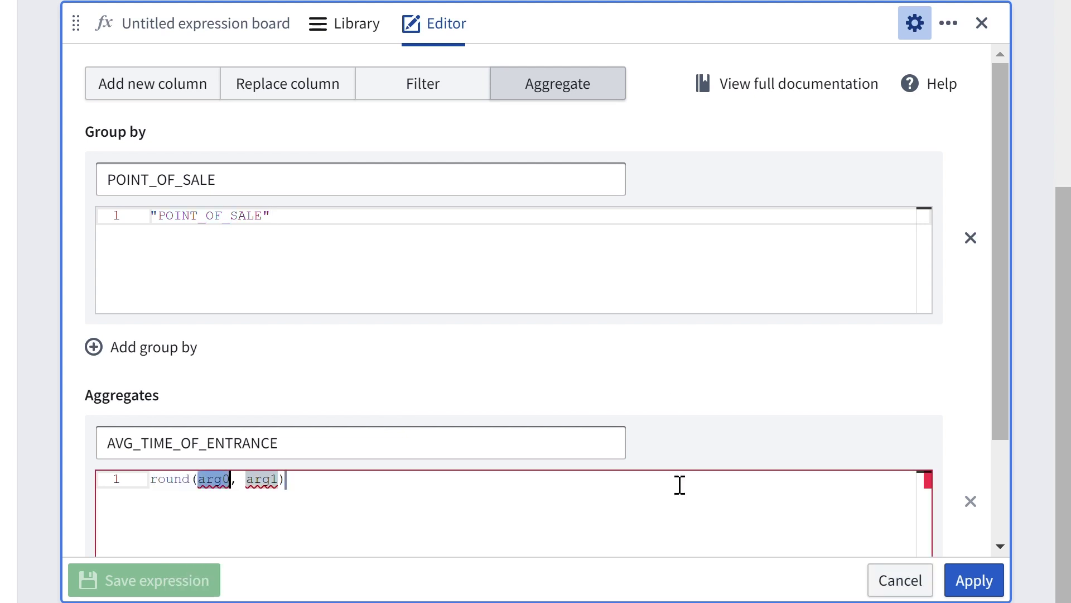
type("av")
key("Return")
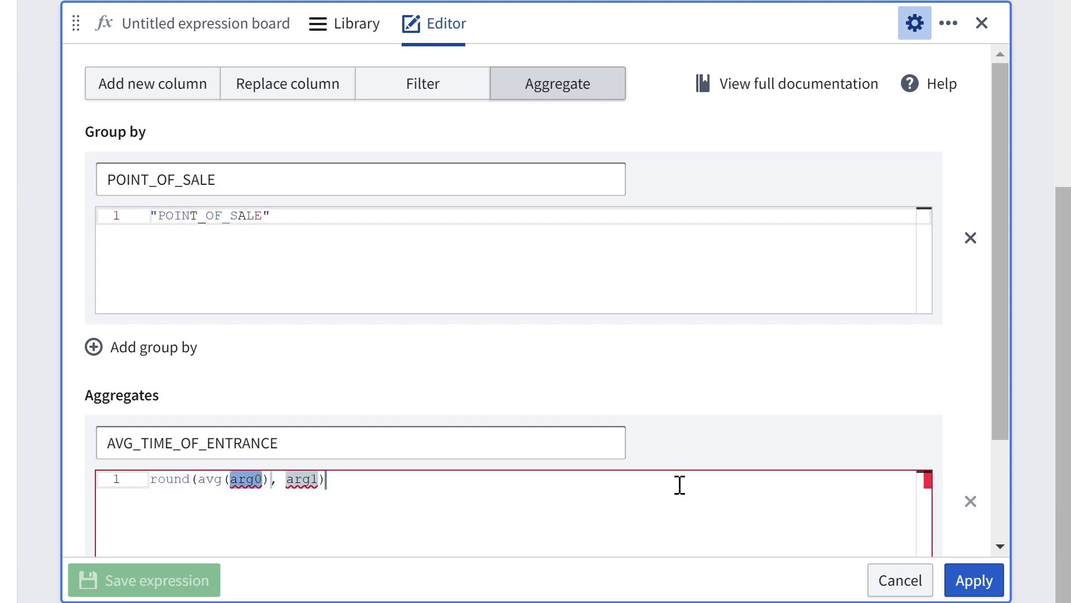
type("h")
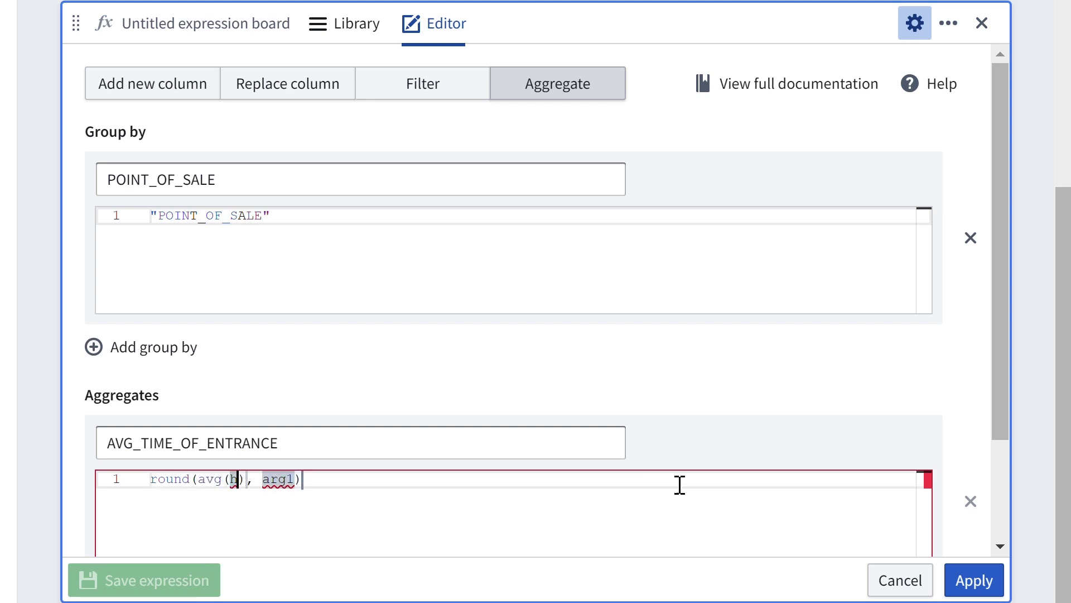
type("our")
key("Return")
type("en")
key("Return")
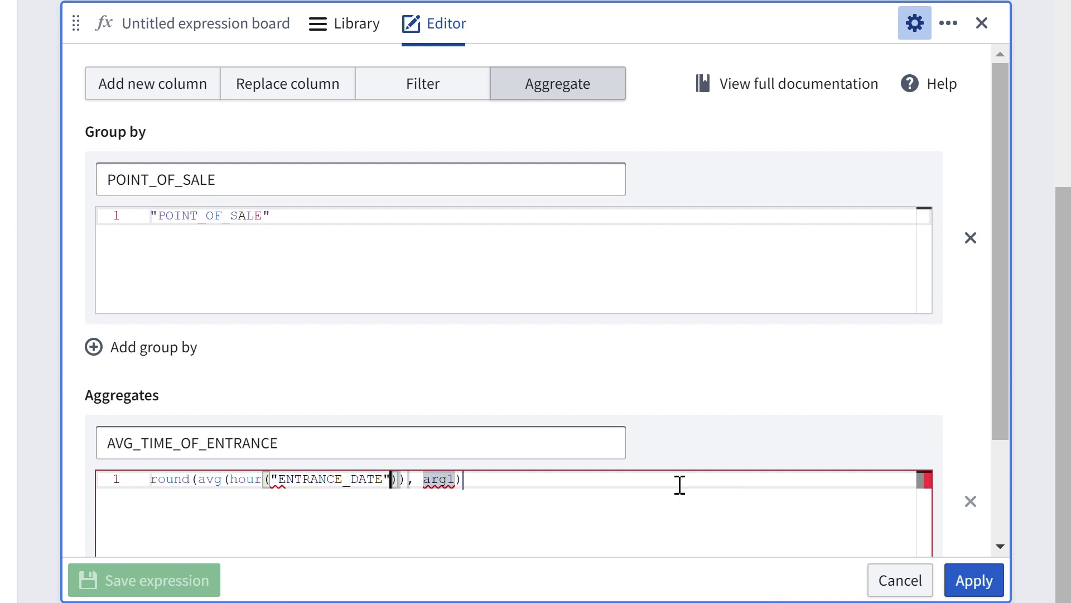
key("Right")
type("+ mi")
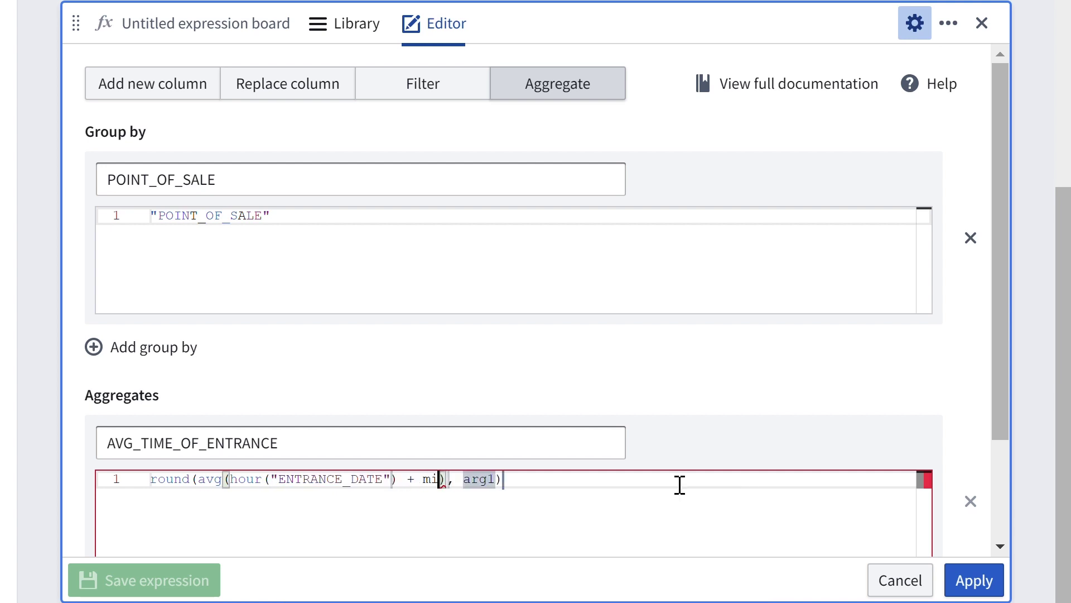
key("Return")
type("en")
key("Return")
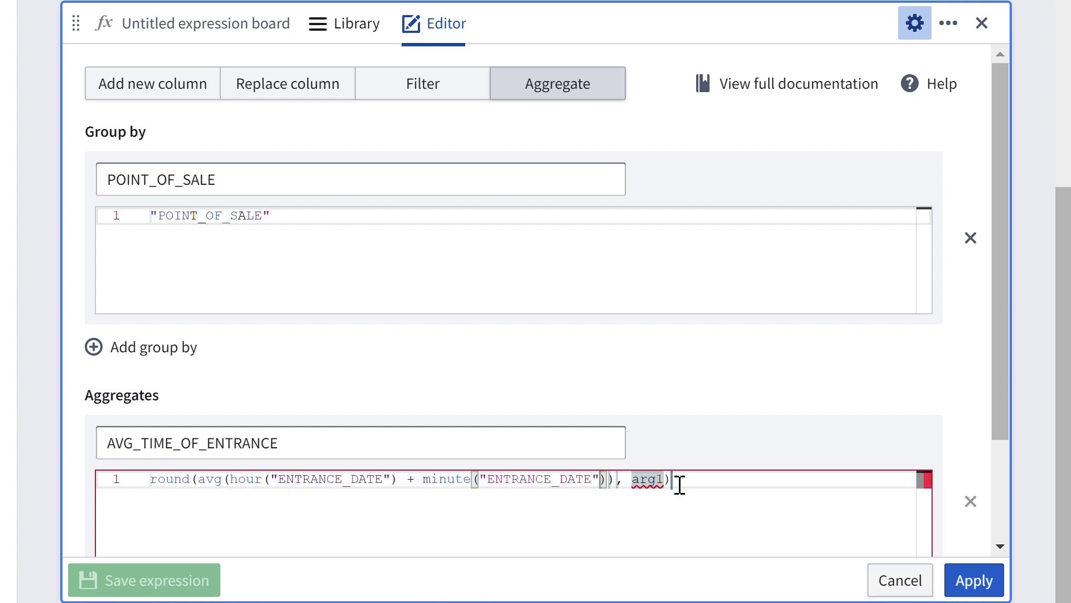
key("Right")
type("/60")
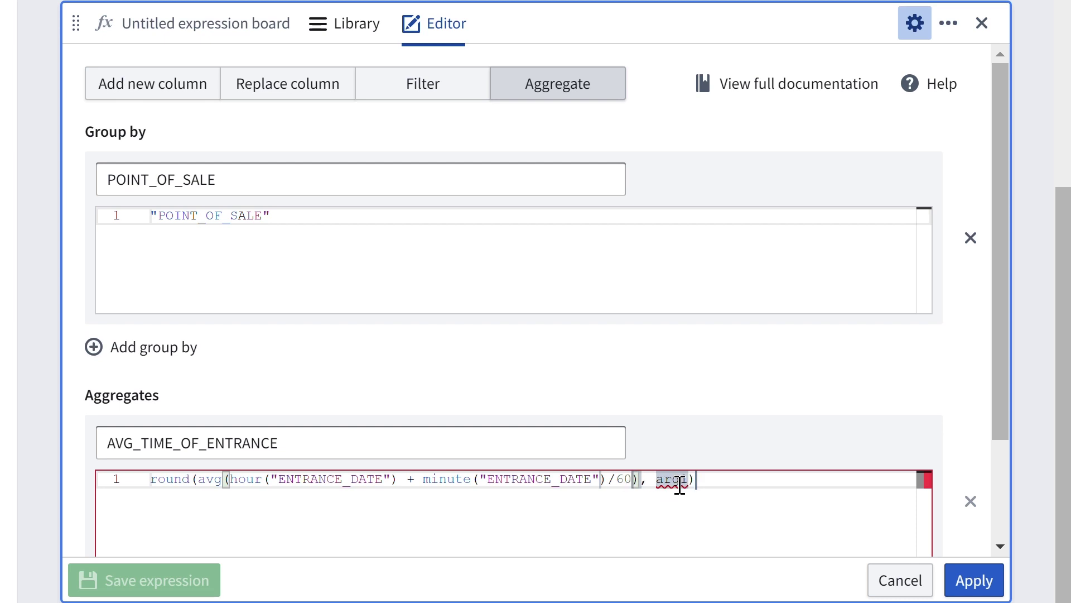
key("Tab")
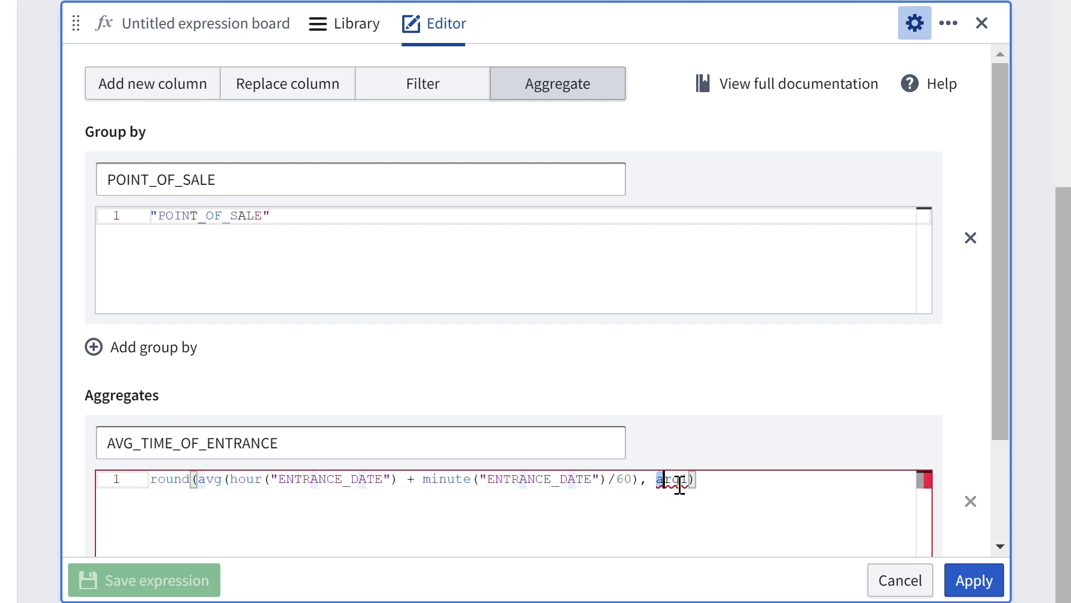
double_click(672, 480)
type("2")
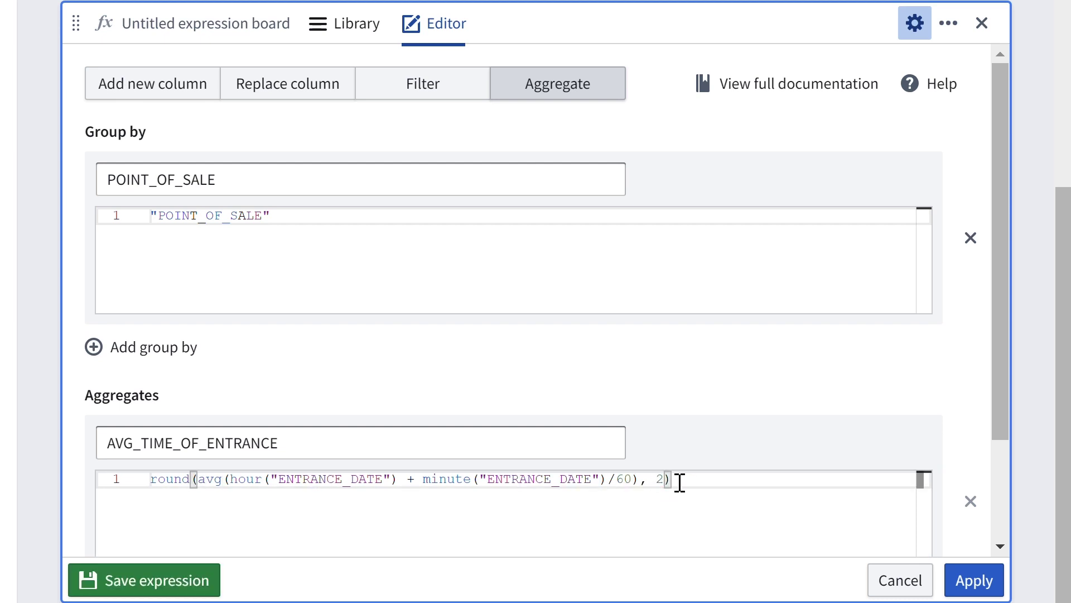
left_click(974, 582)
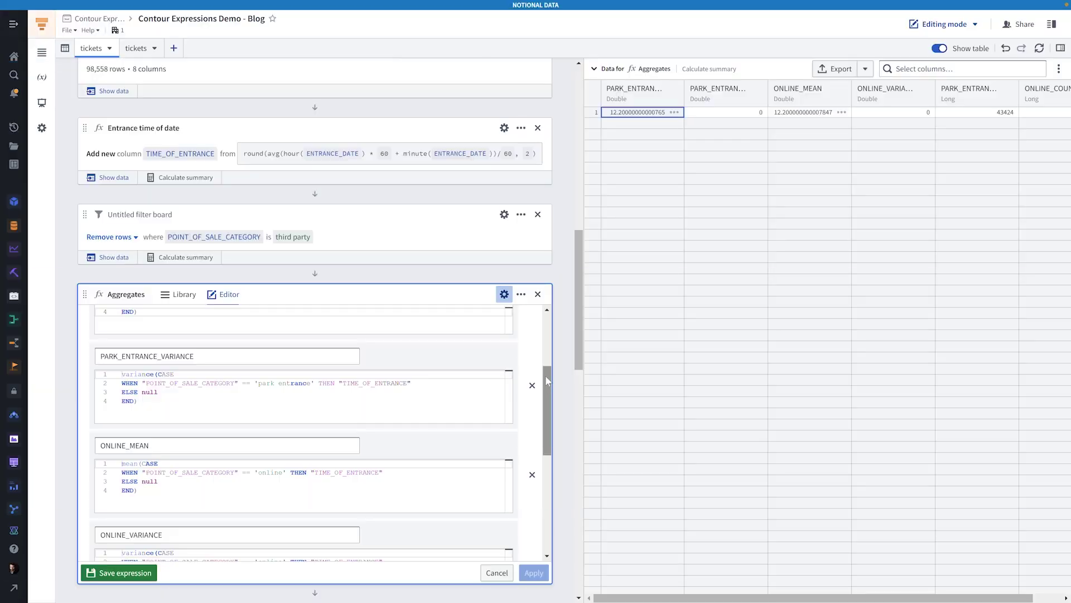
left_click_drag(548, 380, 552, 435)
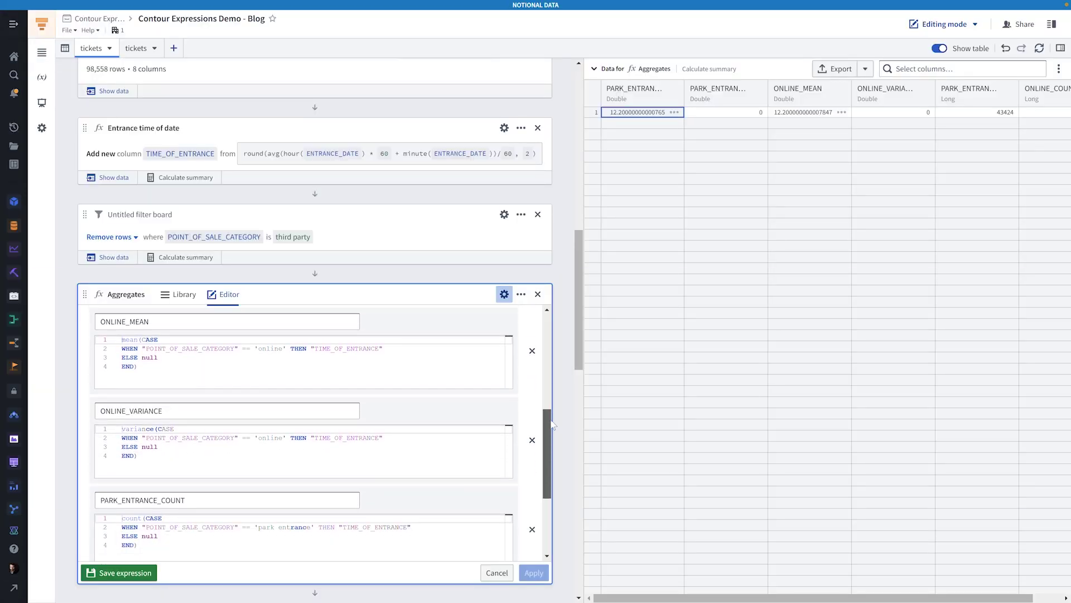
left_click_drag(552, 435, 554, 465)
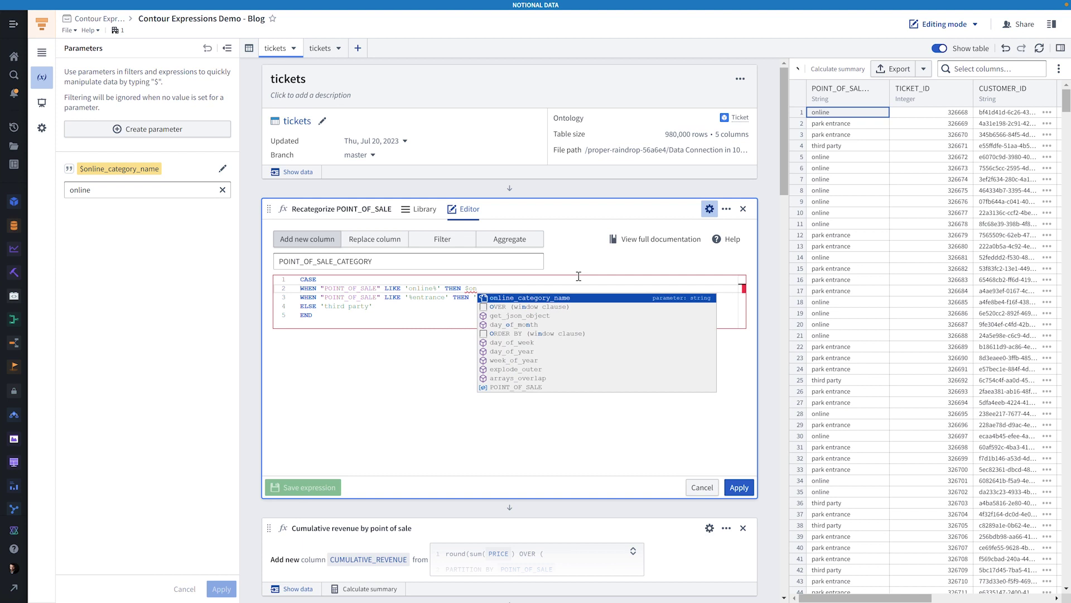
type("ff")
Insert $online_category_name into the CASE, apply it as offline, and widen the table
key("Return")
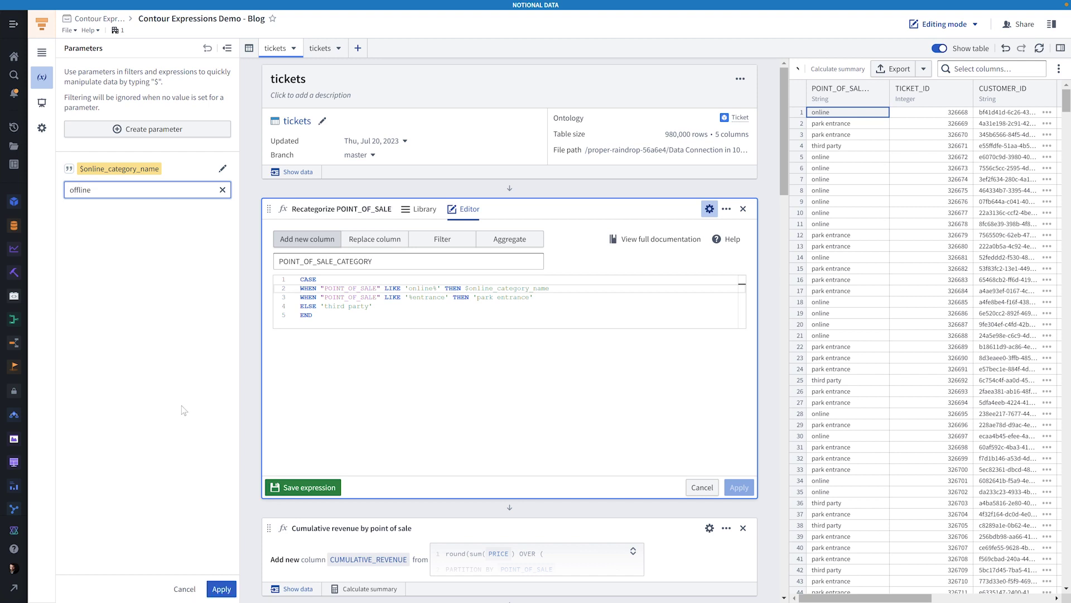
left_click(221, 588)
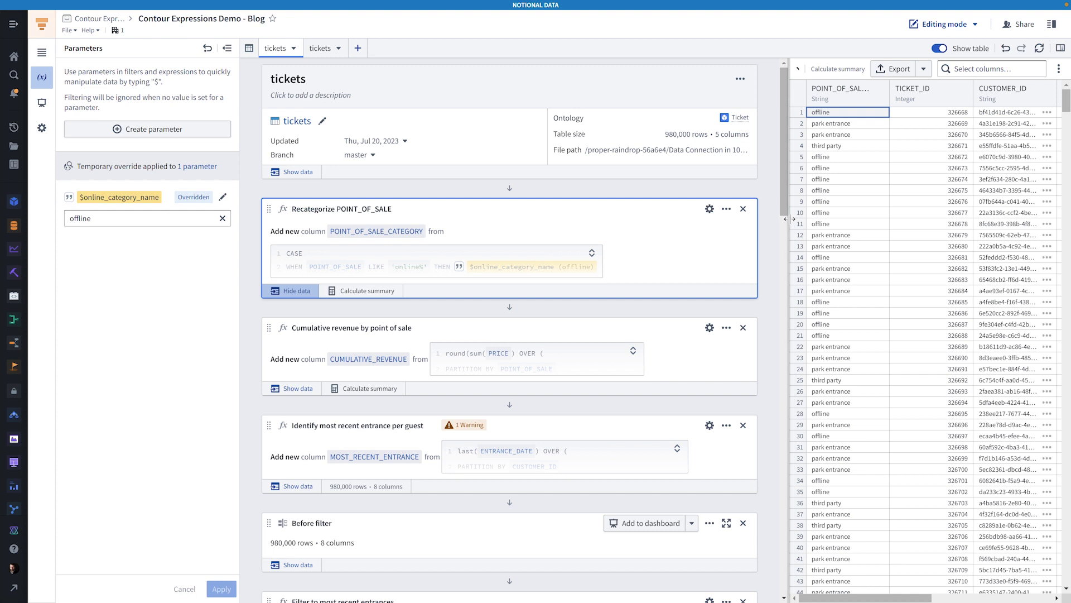
left_click_drag(787, 219, 723, 220)
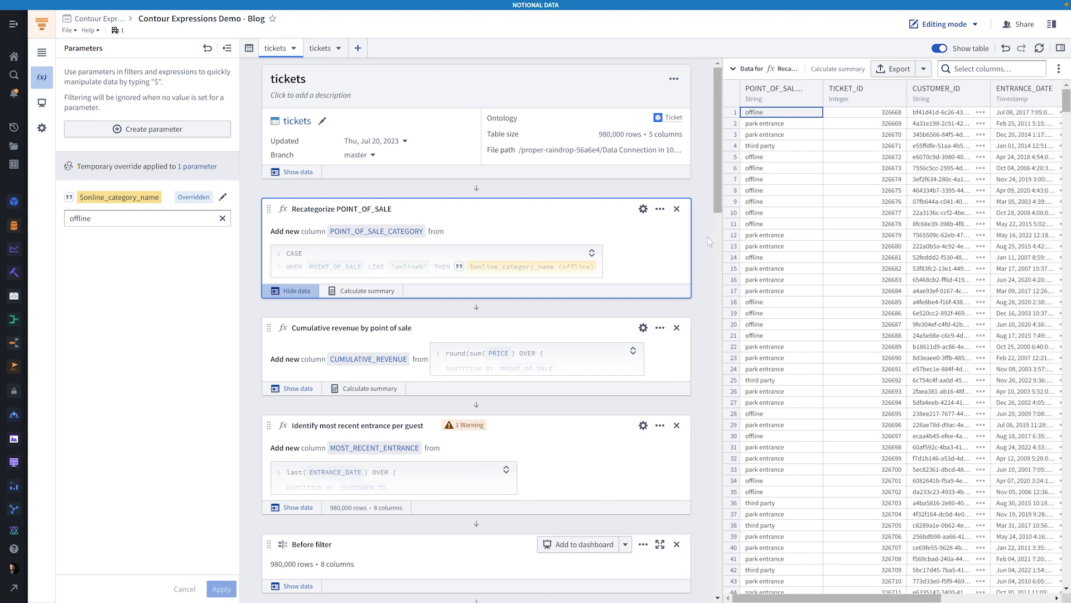
left_click(592, 253)
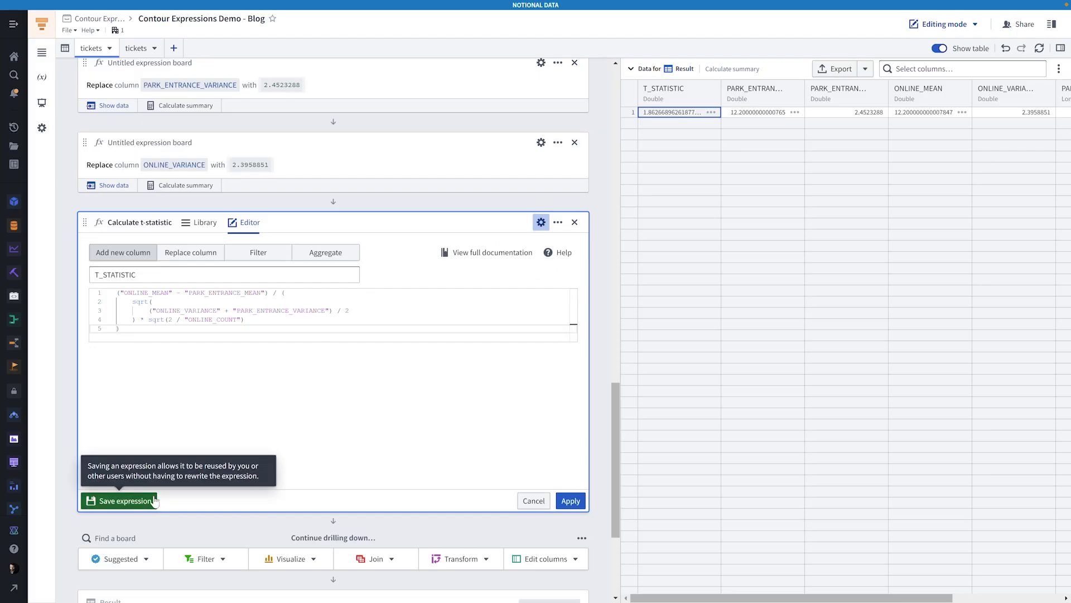
Save the expression as T-Statistic-v2 with a description and arguments GROUP_1_MEAN, GROUP_2_MEAN, GROUP_1_VARIANCE
left_click(150, 499)
type("T-Statistic-v2")
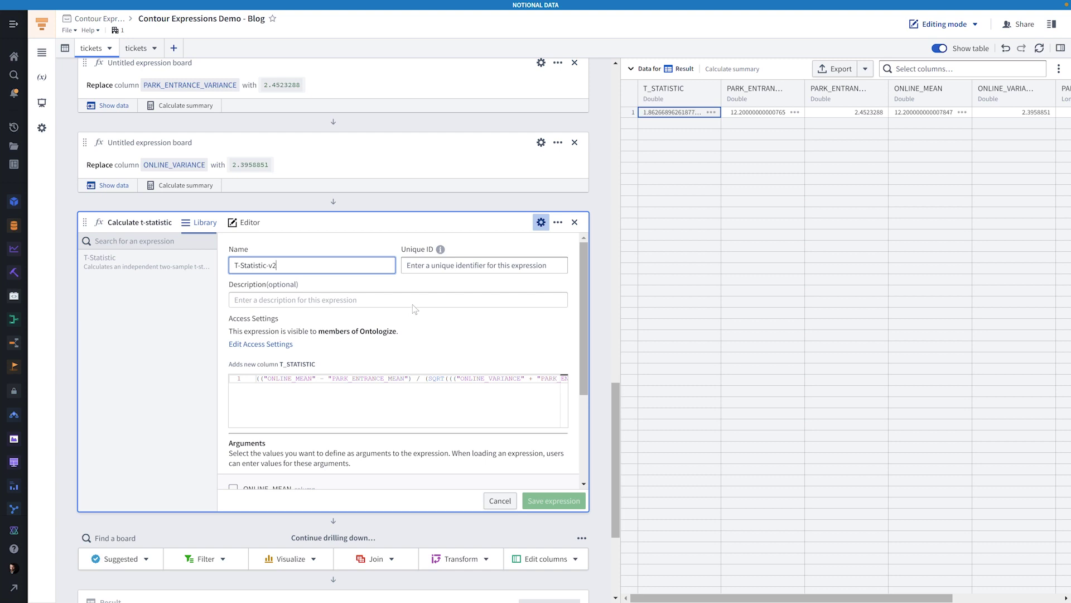
left_click(413, 301)
type("This calculates an independent two-sample t-statistic")
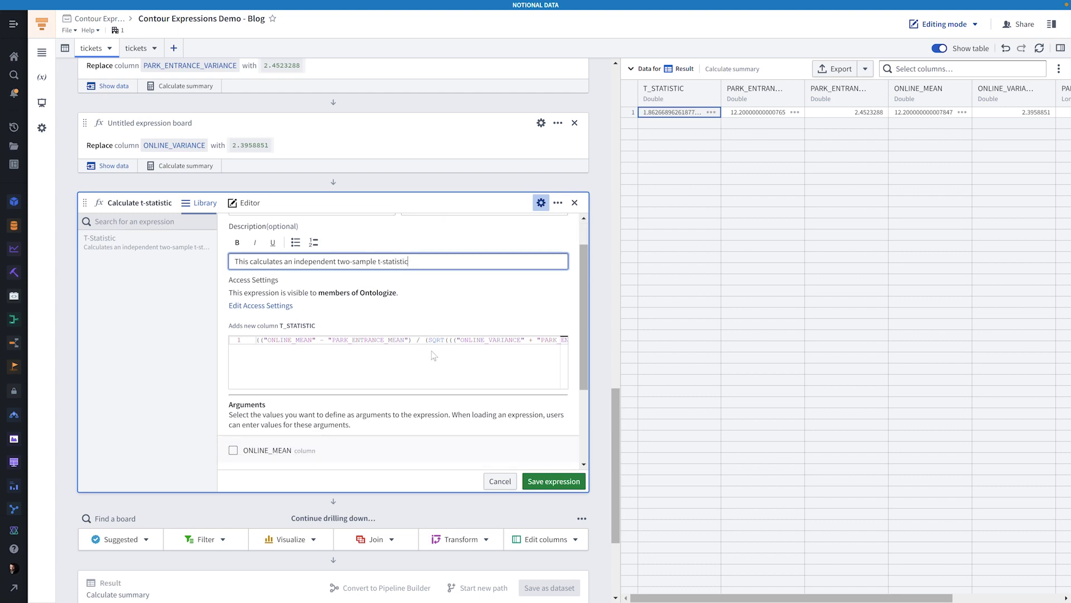
scroll(431, 356, "down", 4)
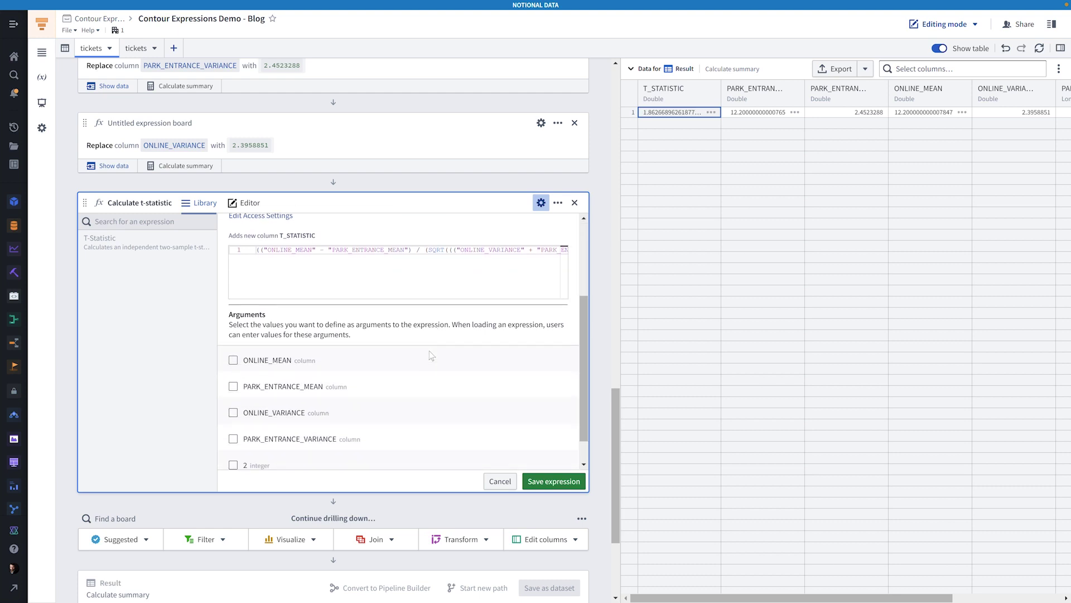
left_click(233, 328)
triple_click(468, 328)
type("GROUP_1_MEAN")
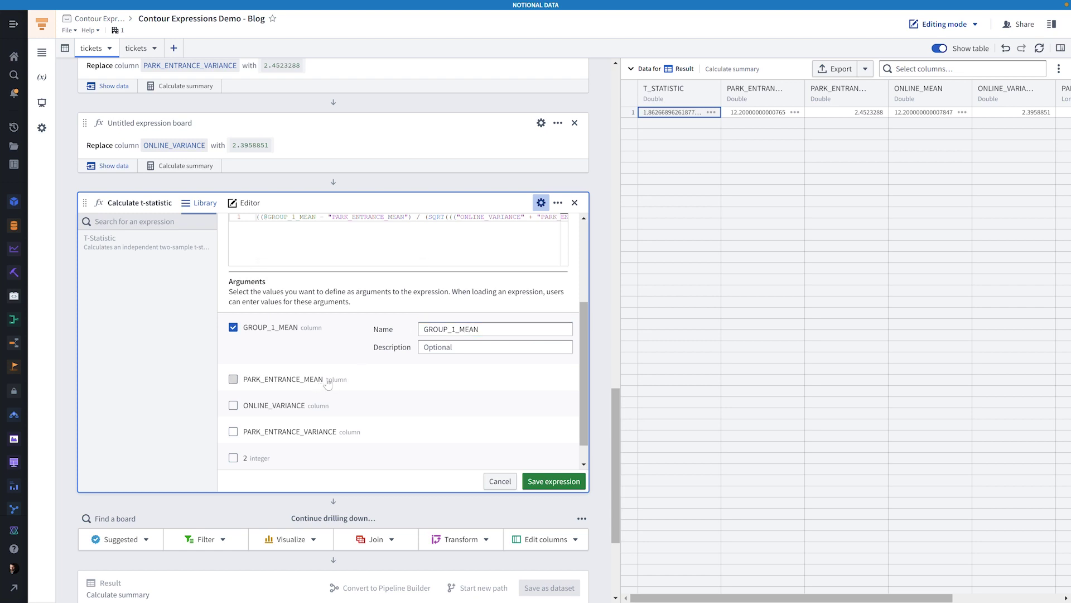
left_click(329, 379)
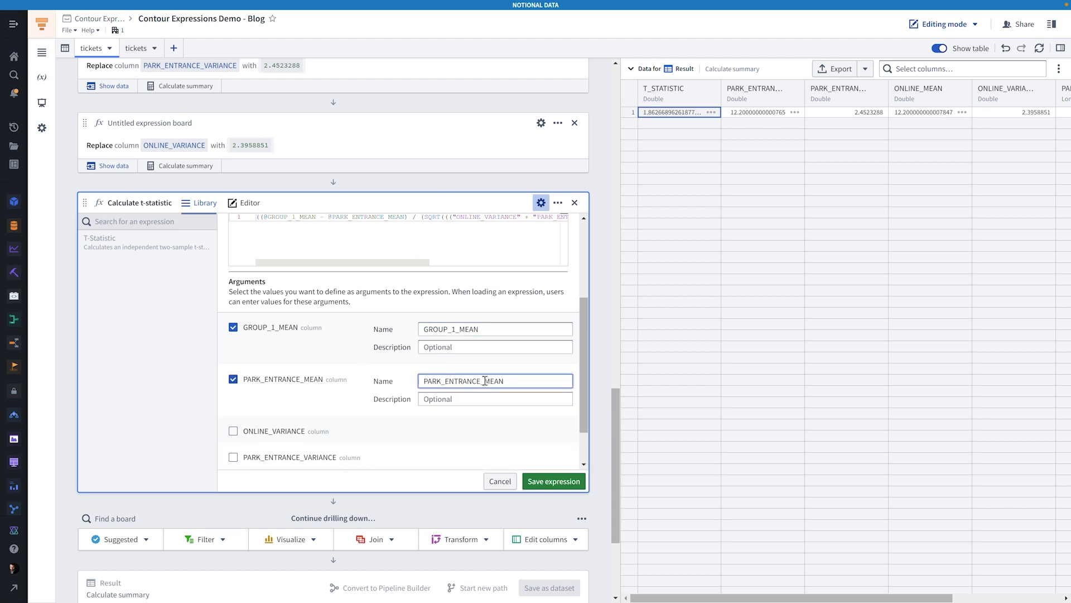
left_click_drag(487, 381, 392, 373)
type("GROUP_2")
left_click(233, 431)
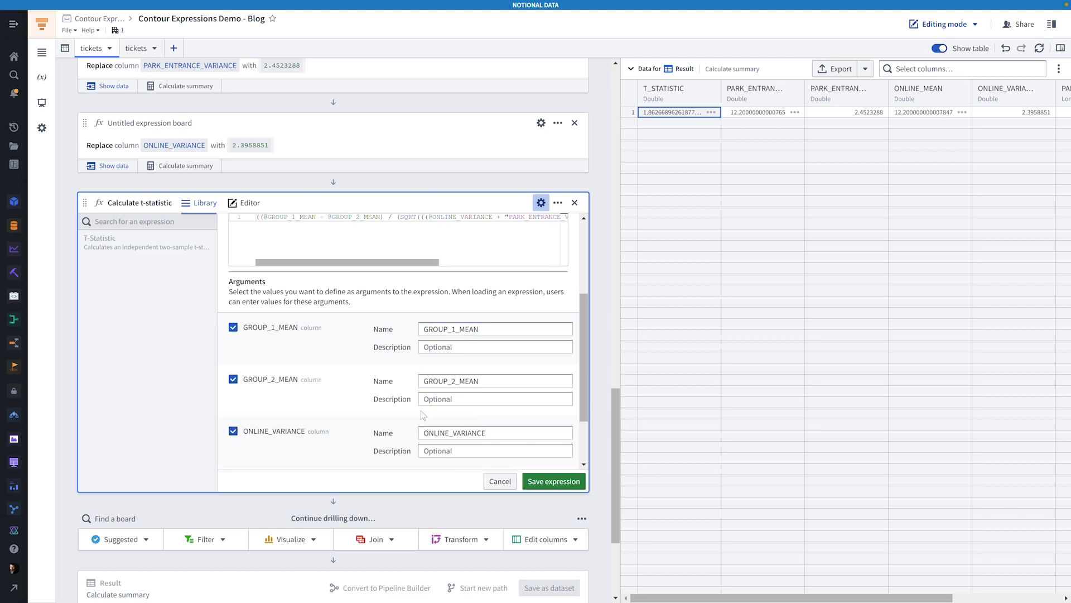
left_click_drag(458, 433, 368, 420)
type("GROUP_1")
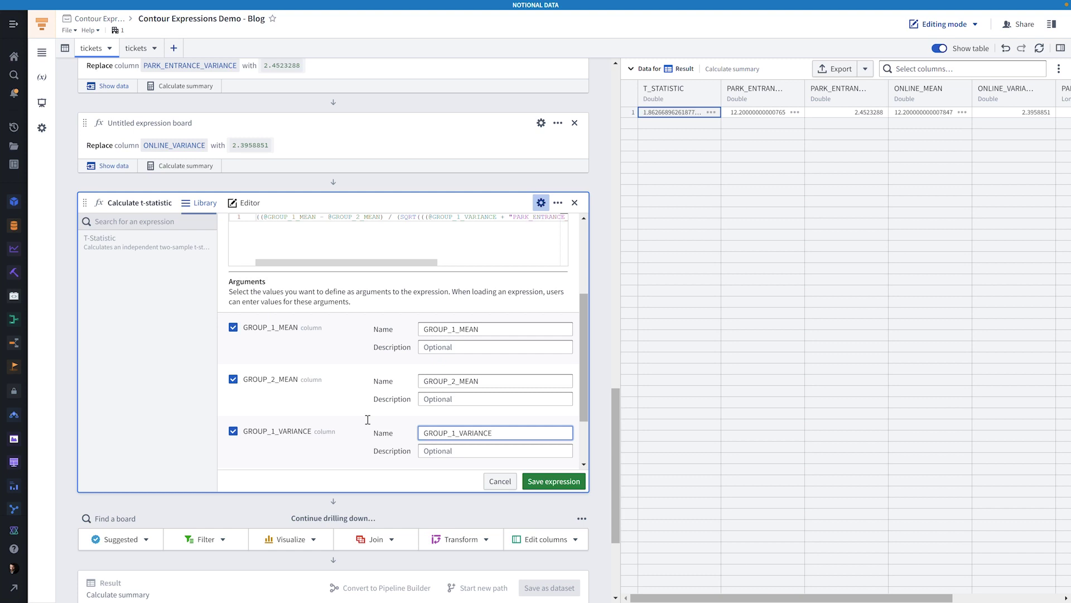
scroll(376, 409, "down", 1)
type("e")
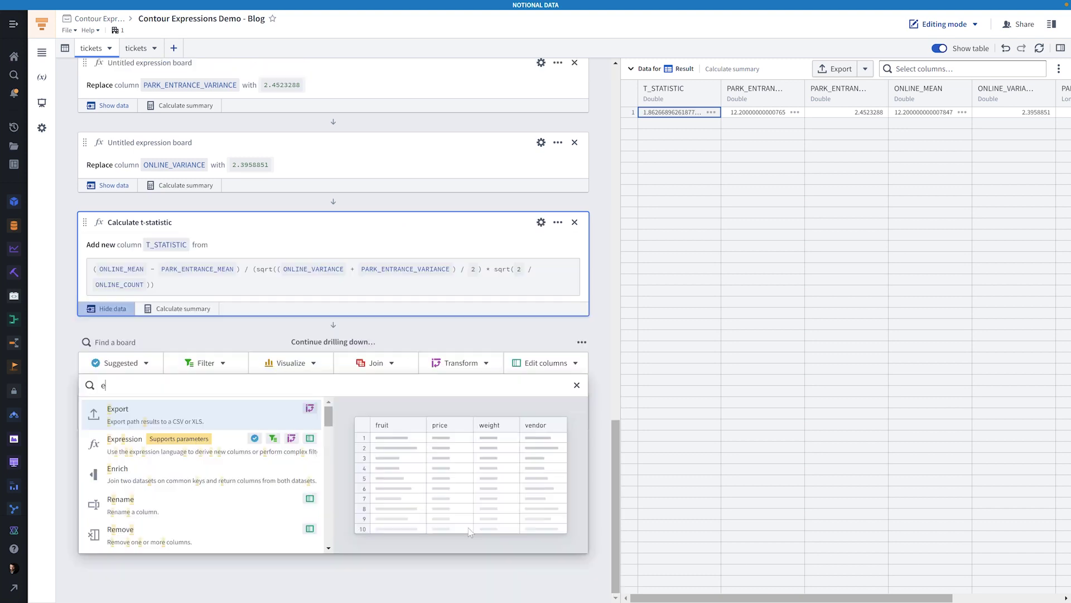
type("xpress")
Apply the library T-Statistic expression as column T_STATISTIC_v2, keeping ONLINE_MEAN as the first group mean
key("Return")
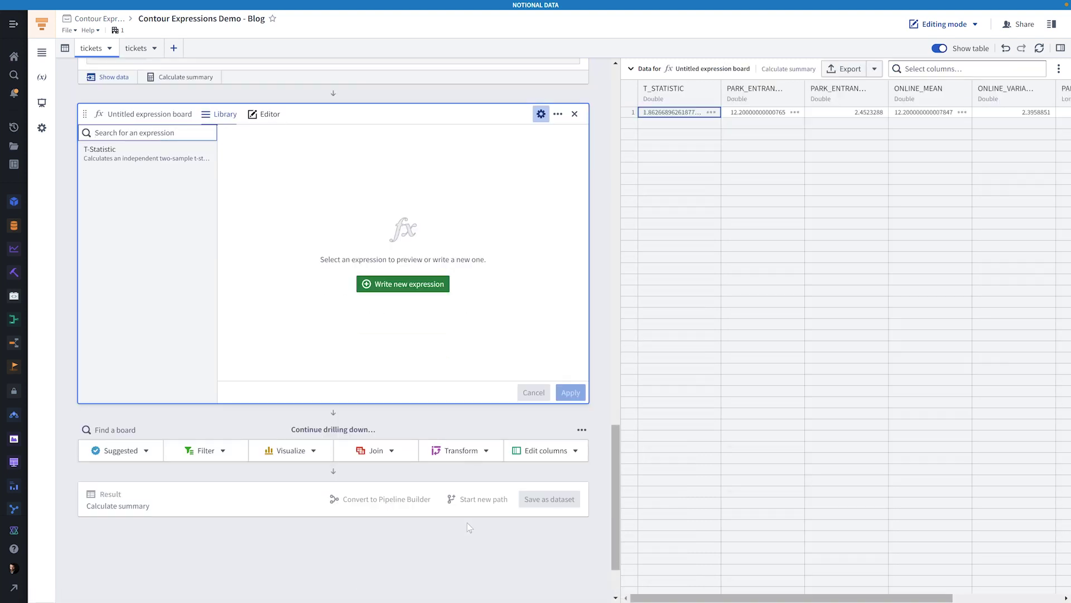
left_click(99, 151)
left_click(331, 196)
type("_STATISTIC_v2")
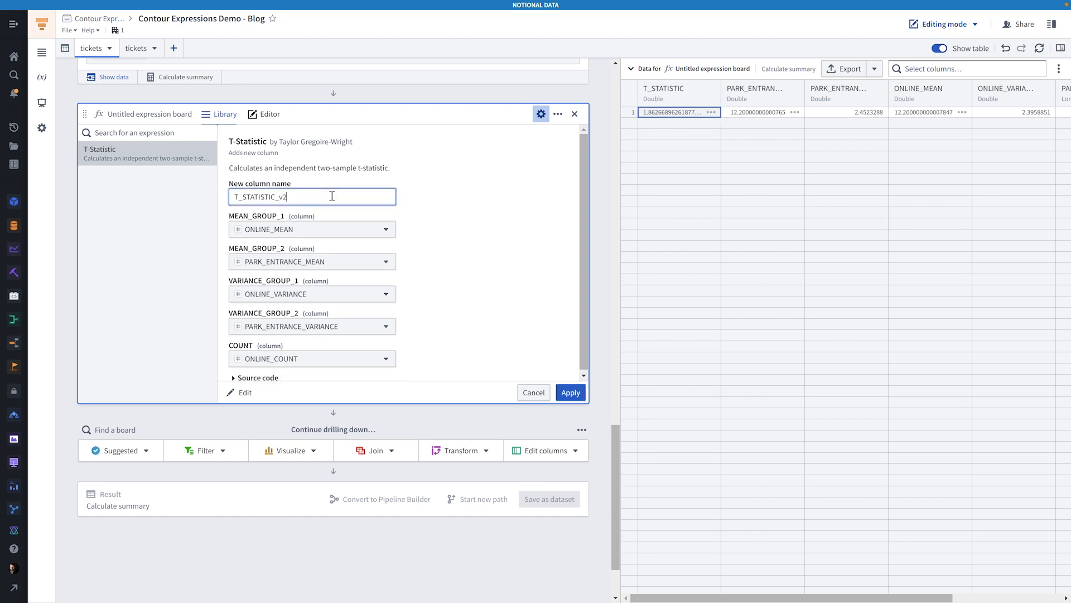
left_click(475, 240)
key("Tab")
key("Return")
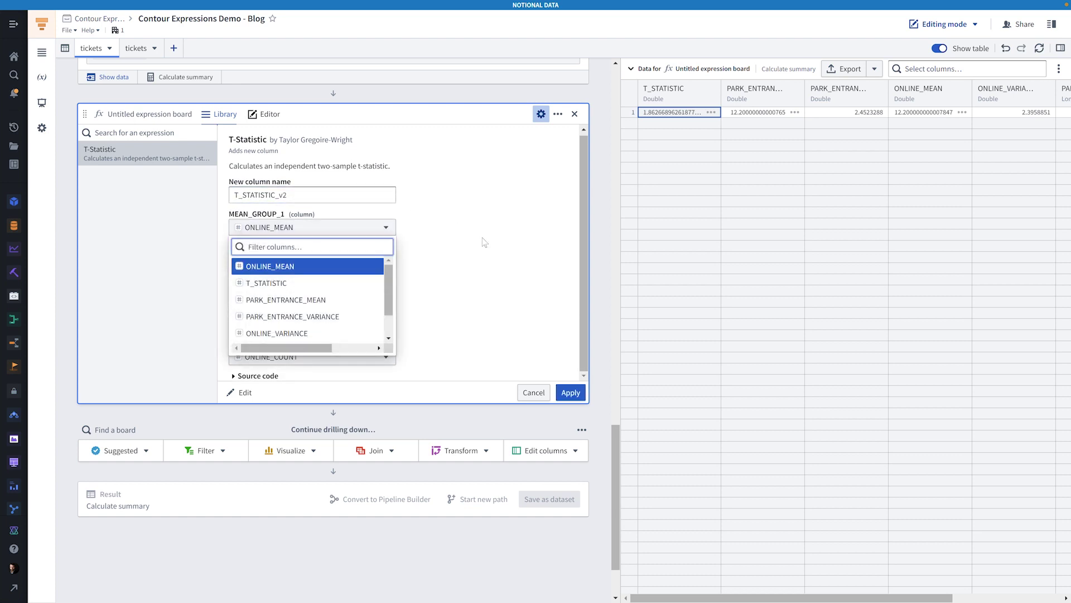
key("Escape")
scroll(437, 332, "down", 2)
left_click(254, 290)
scroll(486, 247, "down", 1)
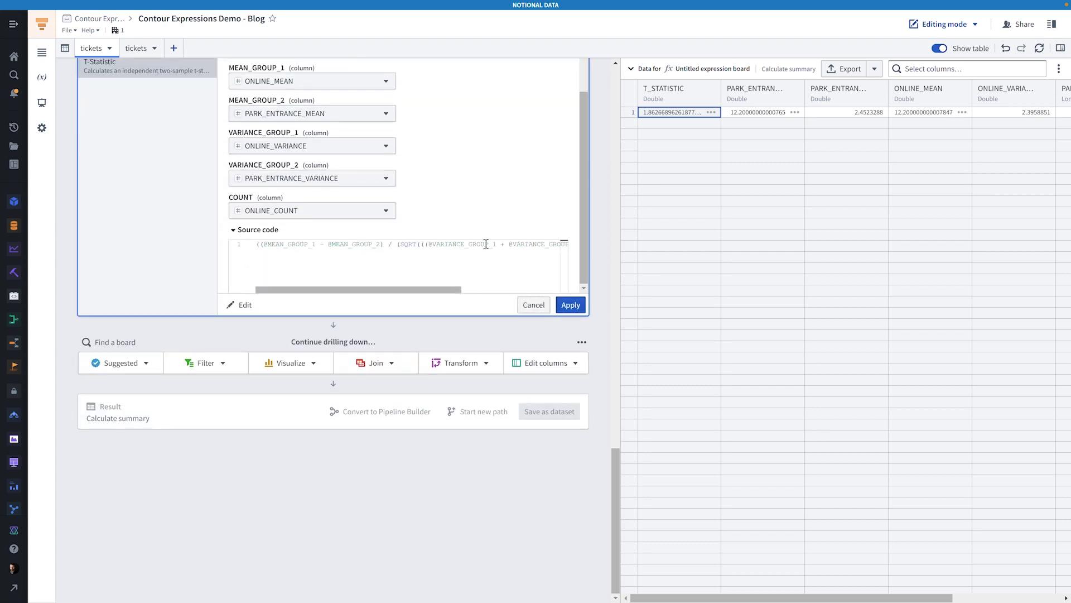
scroll(457, 296, "right", 3)
scroll(457, 299, "left", 5)
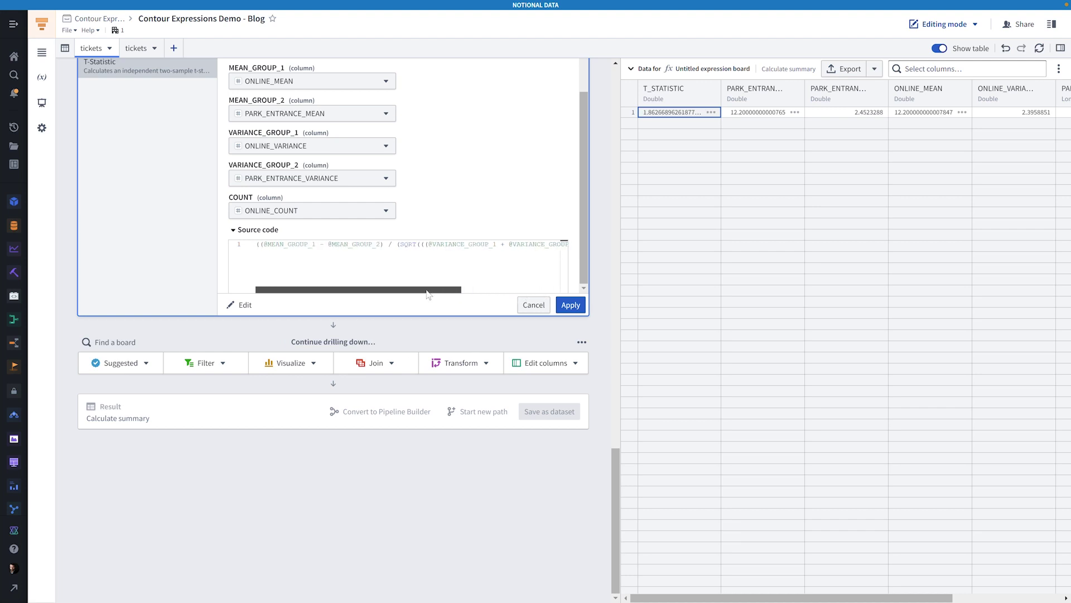
left_click(570, 304)
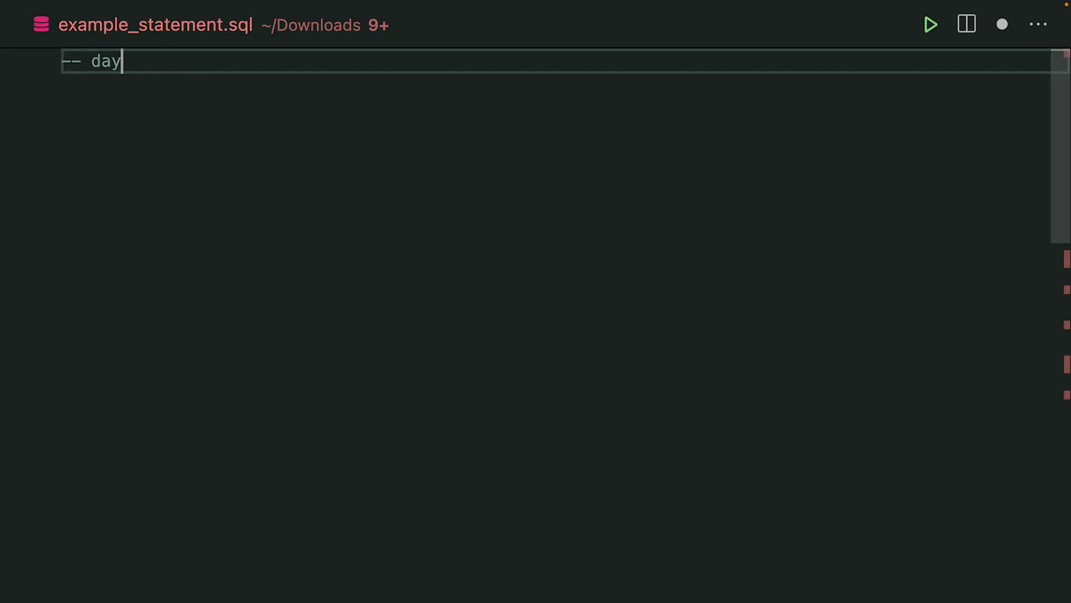
type(" of week alternat")
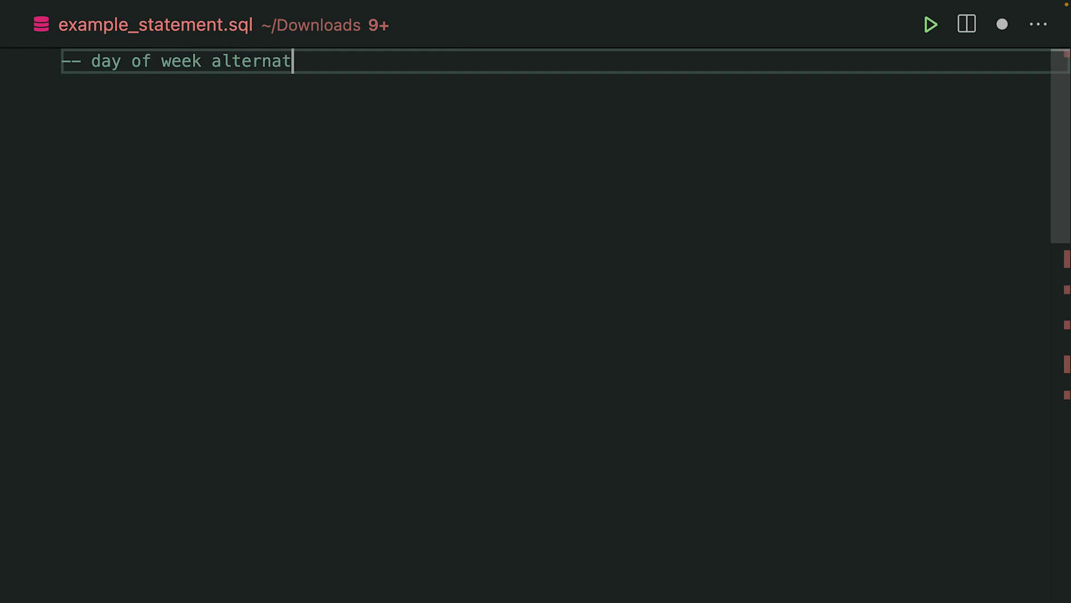
type("ive")
Paste the array_get_at_index day-of-week alternative beneath its '-- day' comment
key("Return")
type("array_get_at_index(     array(7,1,2,3,4,5,6),     day_of_week(some_col) )")
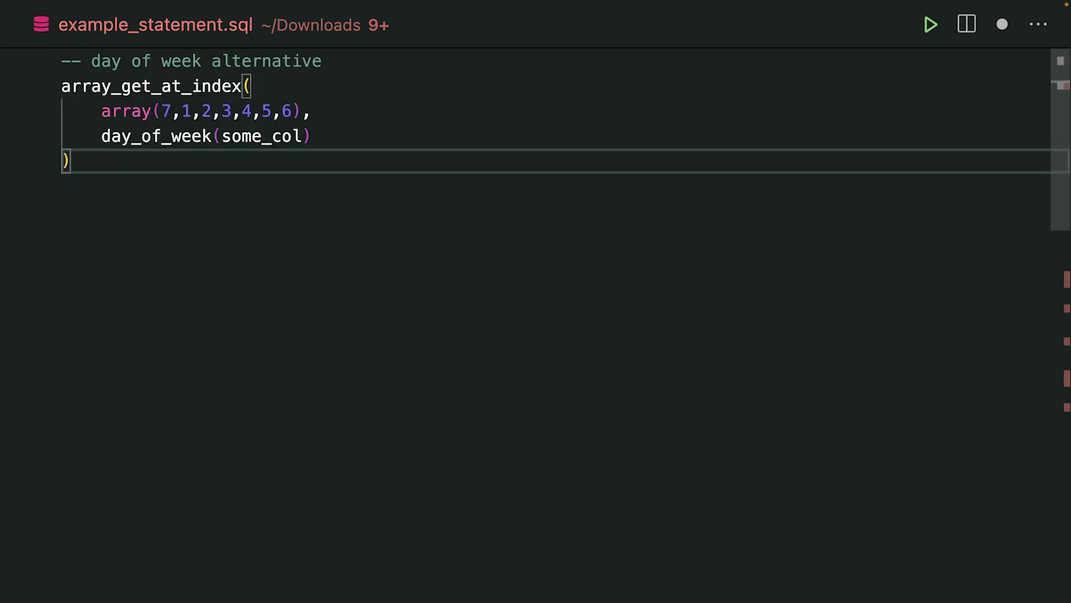
key("Return")
key("Return")
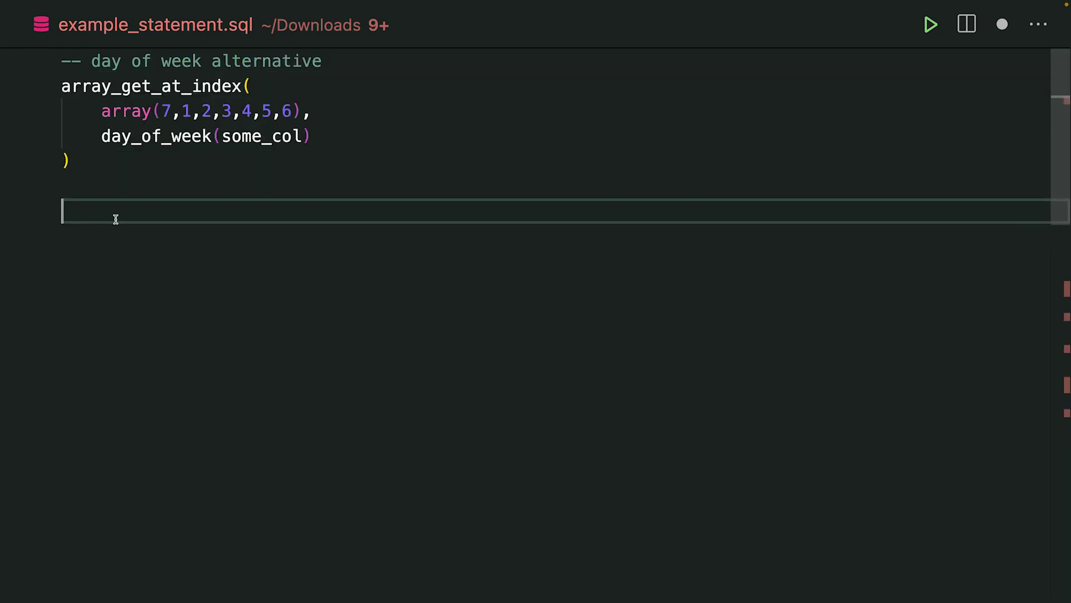
key("Return")
type("- rolling a")
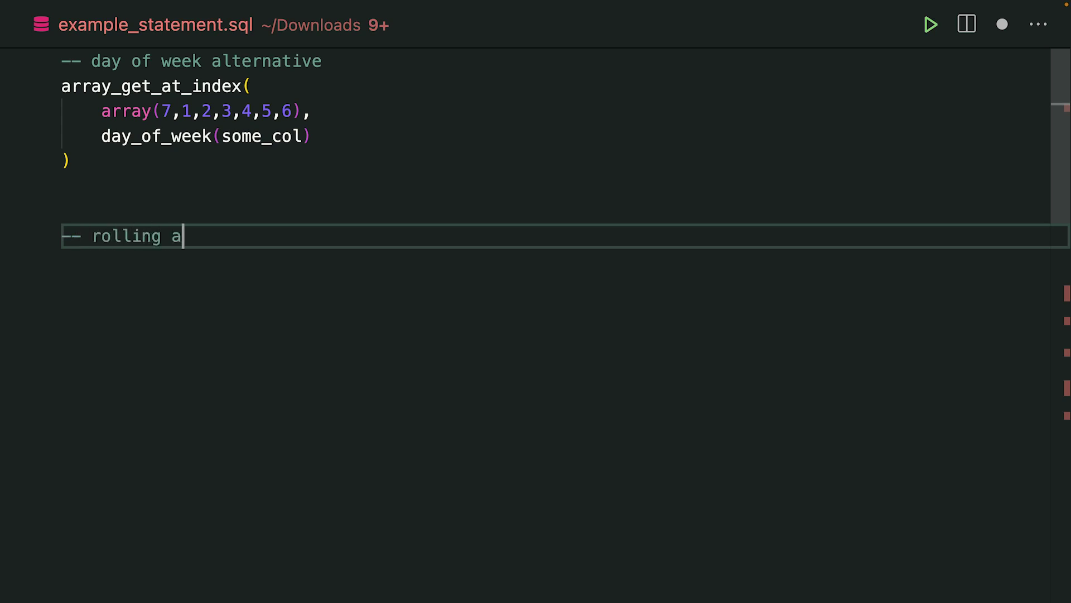
type("ggregate (e.g. sum")
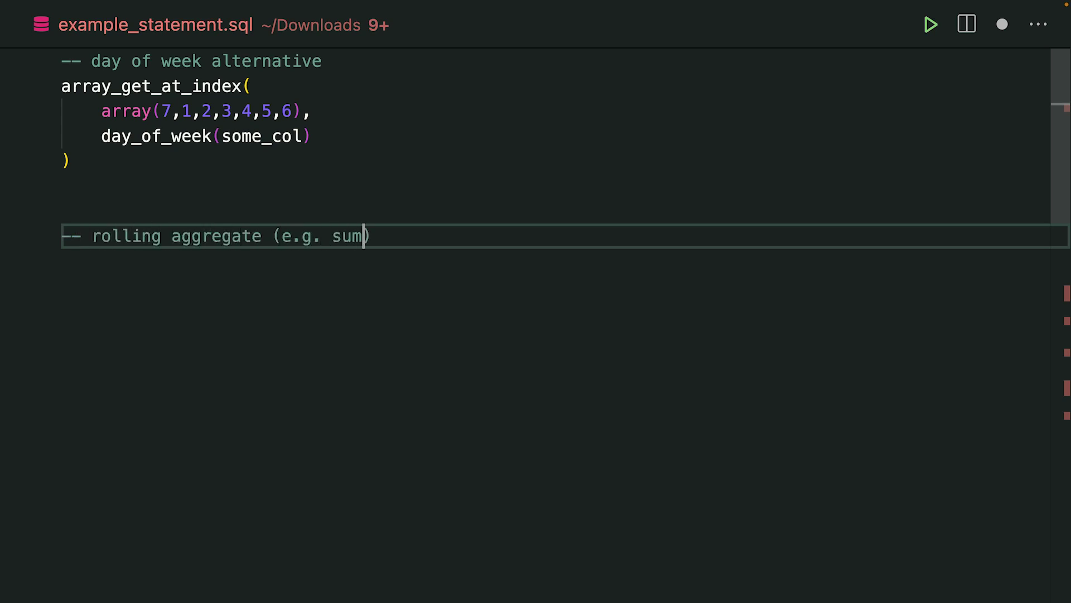
type(" over a ")
type("7-day sliding wind")
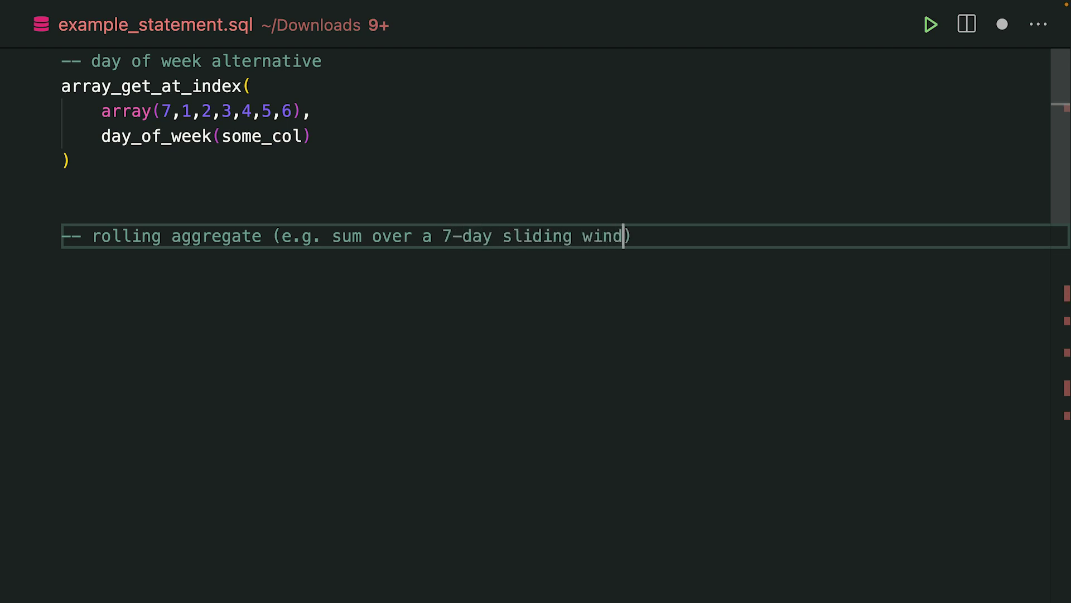
type("ow)")
Add the 7-day rolling aggregate snippet and, after the normalization formula, the Western Electric Rules block
key("Return")
type("mean (some_col) OVER (   PARTITION BY     some_other_col   ORDER BY     to_unix_timestamp (CAST(order_col AS STRING), 'y-M-d H:m:s') ASC     RANGE BETWEEN 604800 PRECEDING AND CURRENT ROW )")
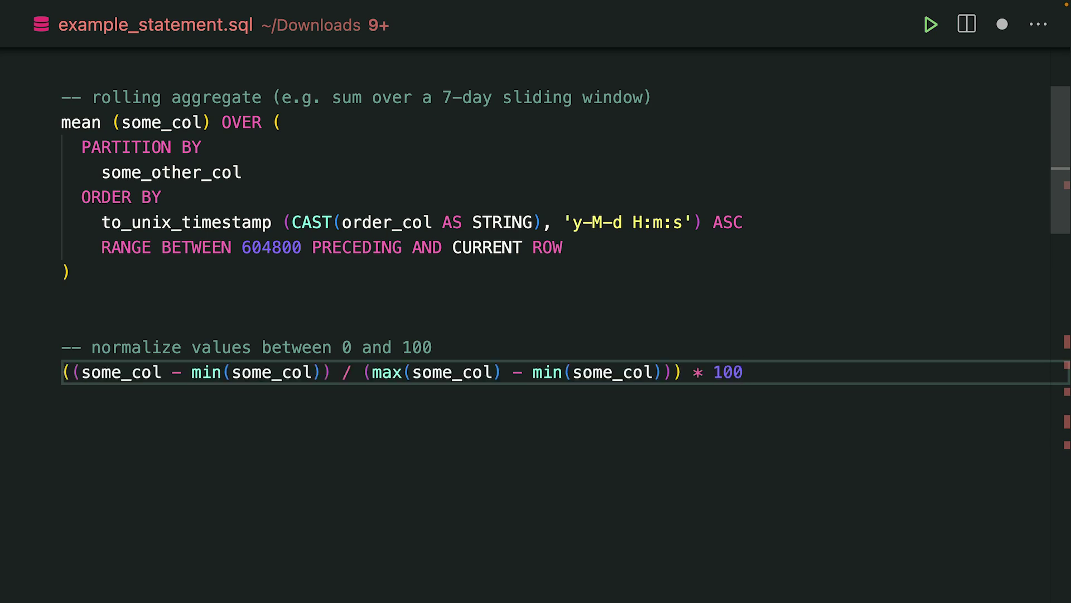
key("Return")
key("Return")
key("Return")
type("--")
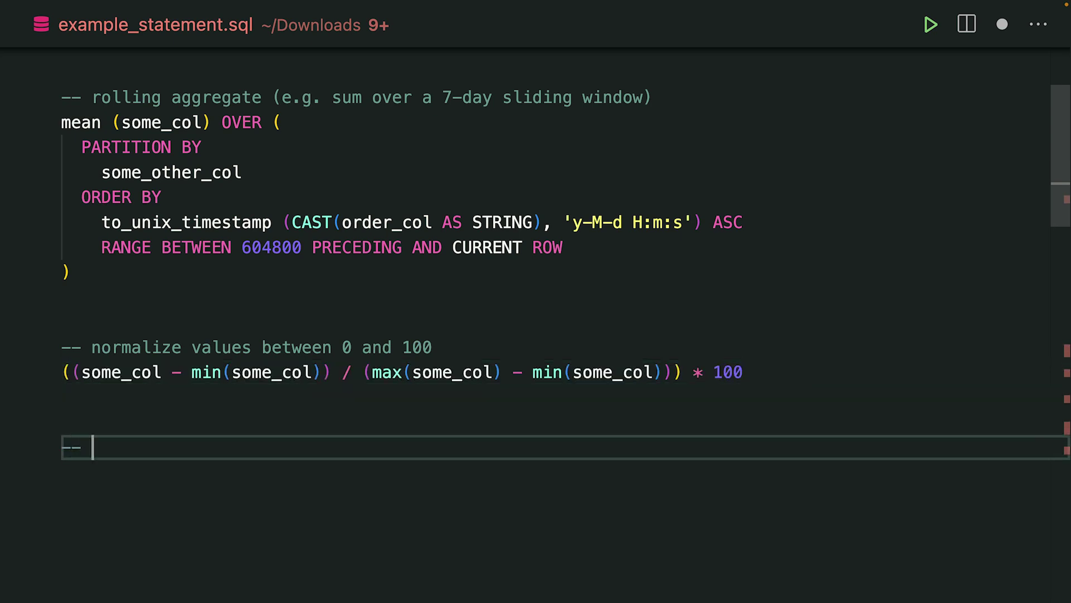
type("some of the Western Electric R")
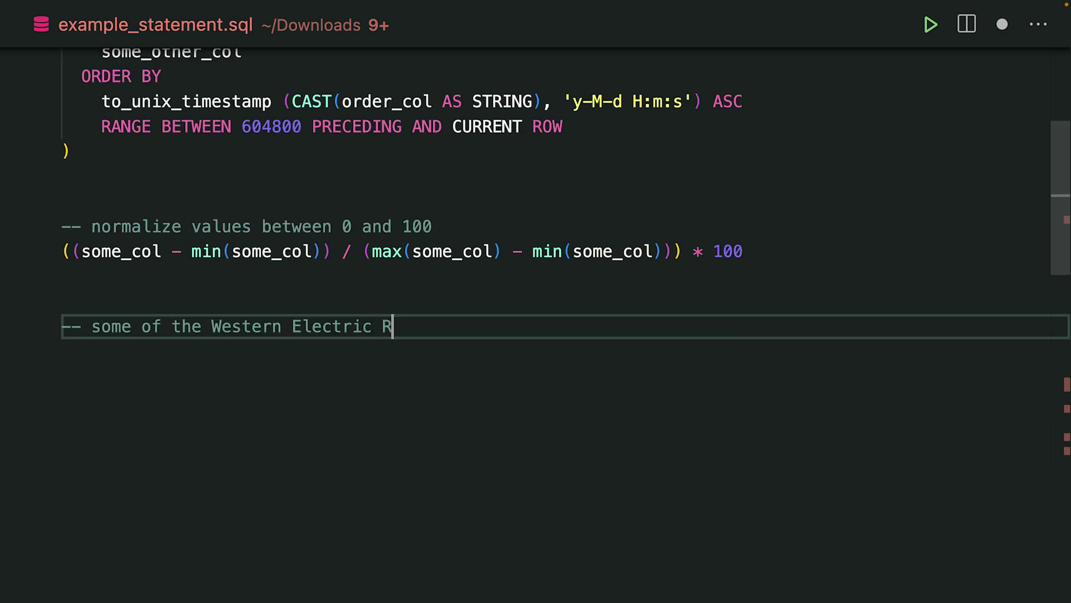
type("ules")
key("Return")
type("sum(   CAST(     abs(some_col) > mean(some_col) OVER (       ORDER BY         order_col ASC ROWS BETWEEN UNBOUNDED PRECEDING         AND CURRENT ROW     ) + (       stddev(some_col) OVER (         ORDER BY           order_col ASC ROWS BETWEEN UNBOUNDED PRECEDING           AND CURRENT ROW       )     ) * 2 AS INTEGER   ) ) OVER (   ORDER BY     order_col ASC ROWS BETWEEN 2 PRECEDING     AND CURRENT ROW )")
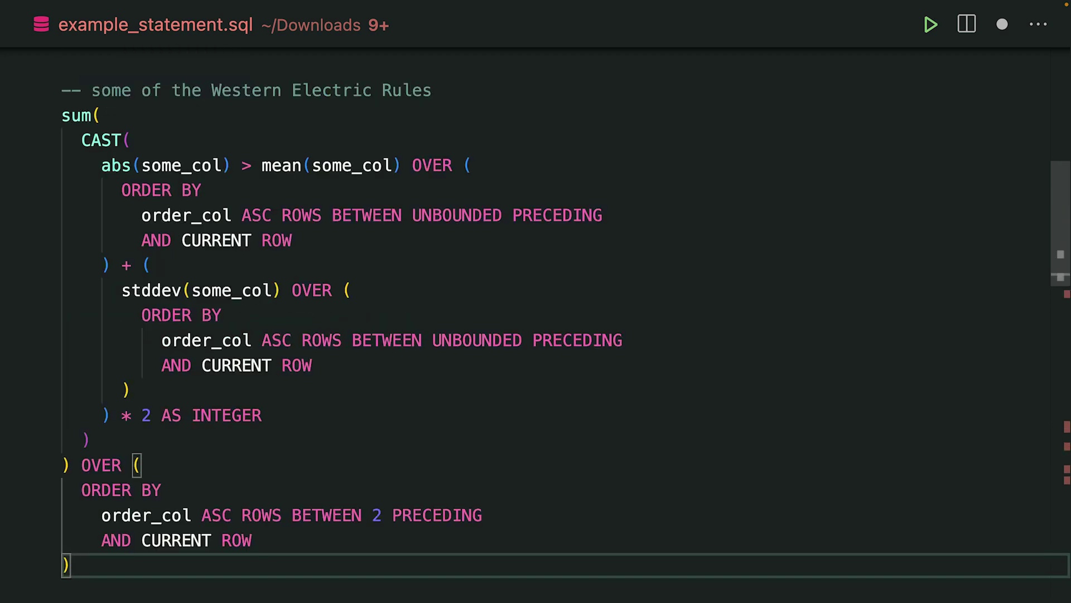
scroll(729, 351, "down", 3)
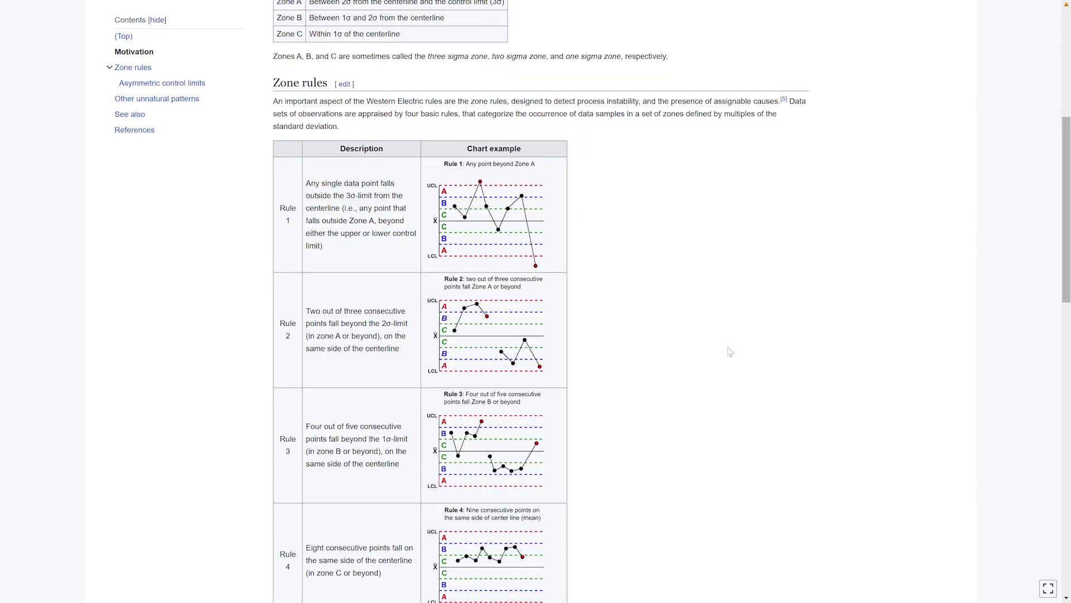